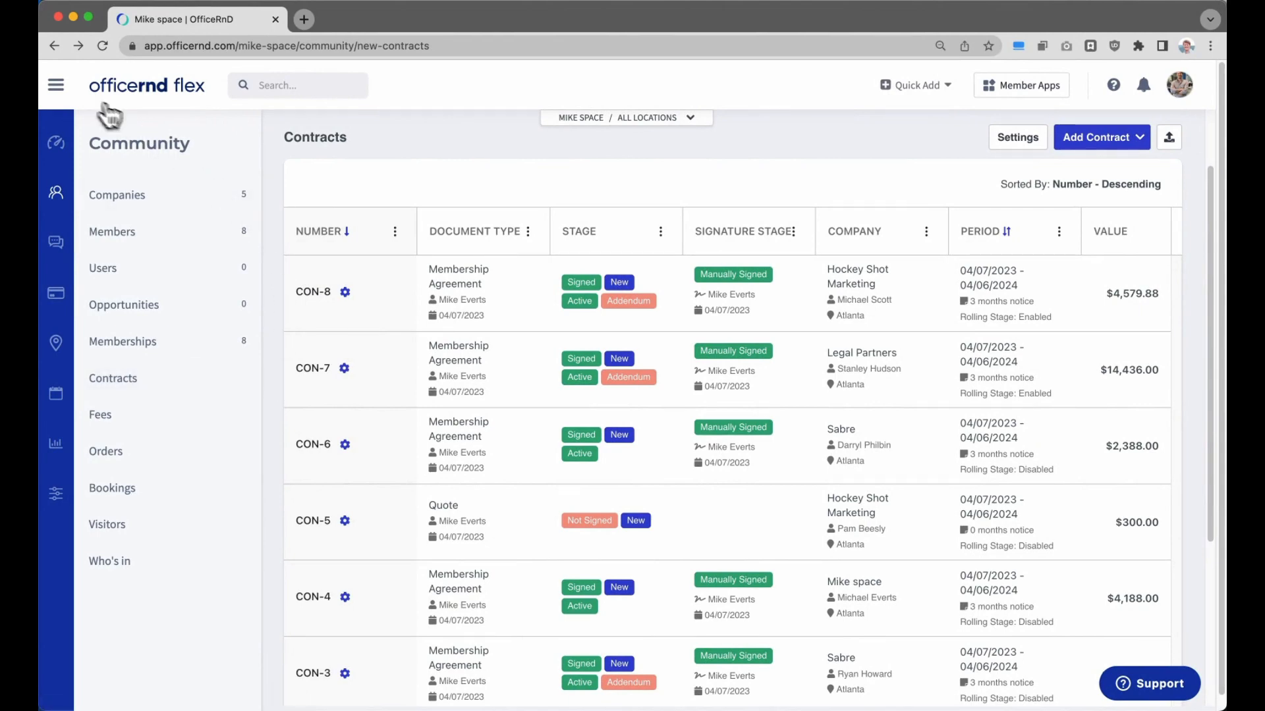
Collapse the Community side menu, and sort the contracts by number in ascending and back in descending order.
left_click(56, 85)
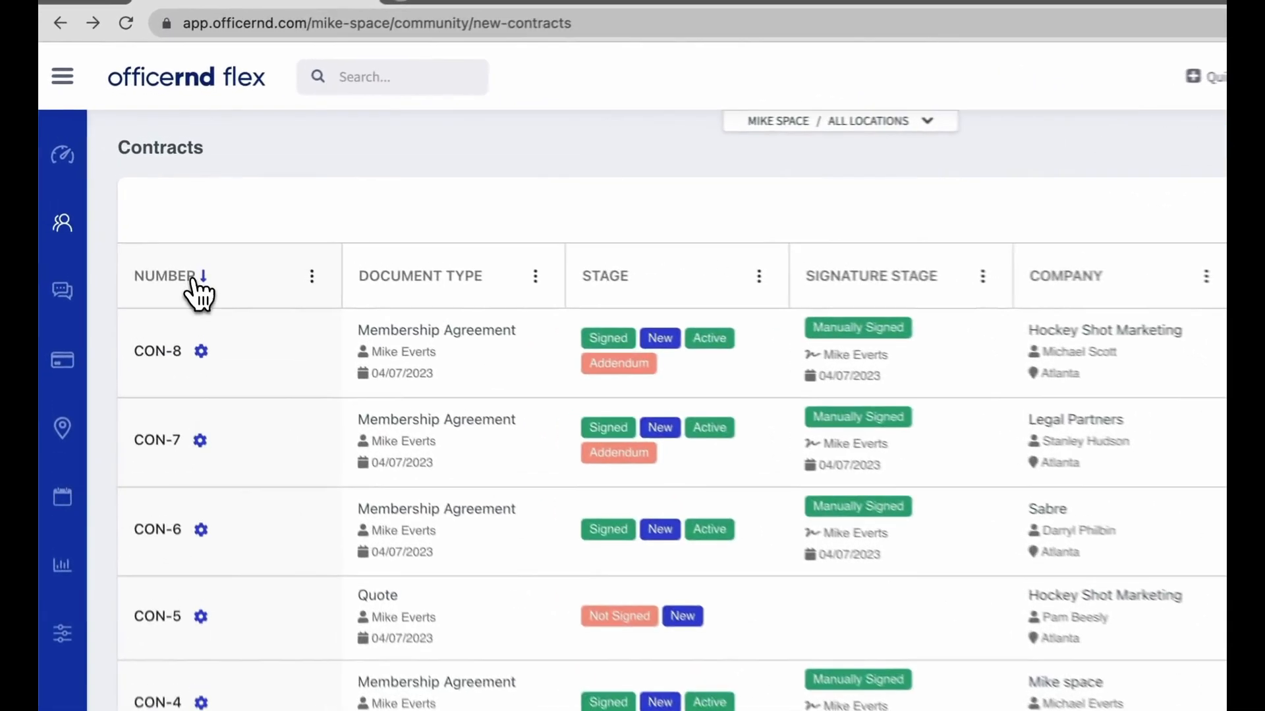
left_click(154, 236)
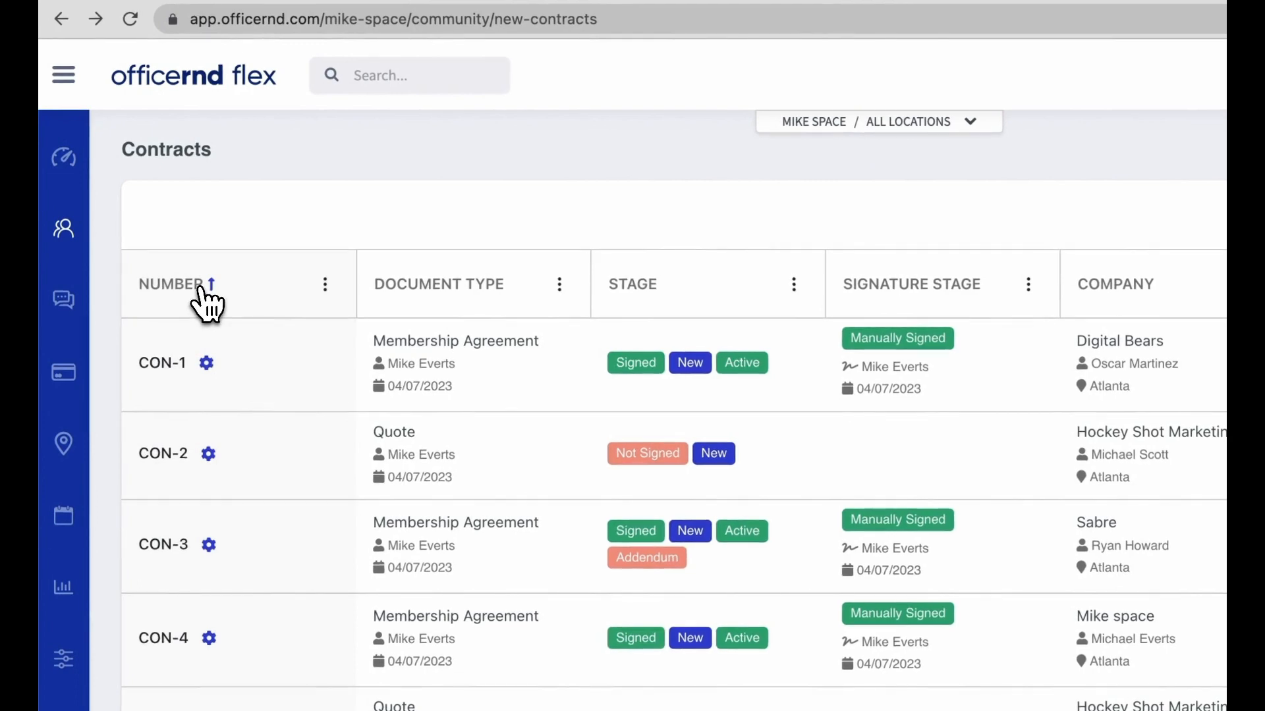
left_click(201, 290)
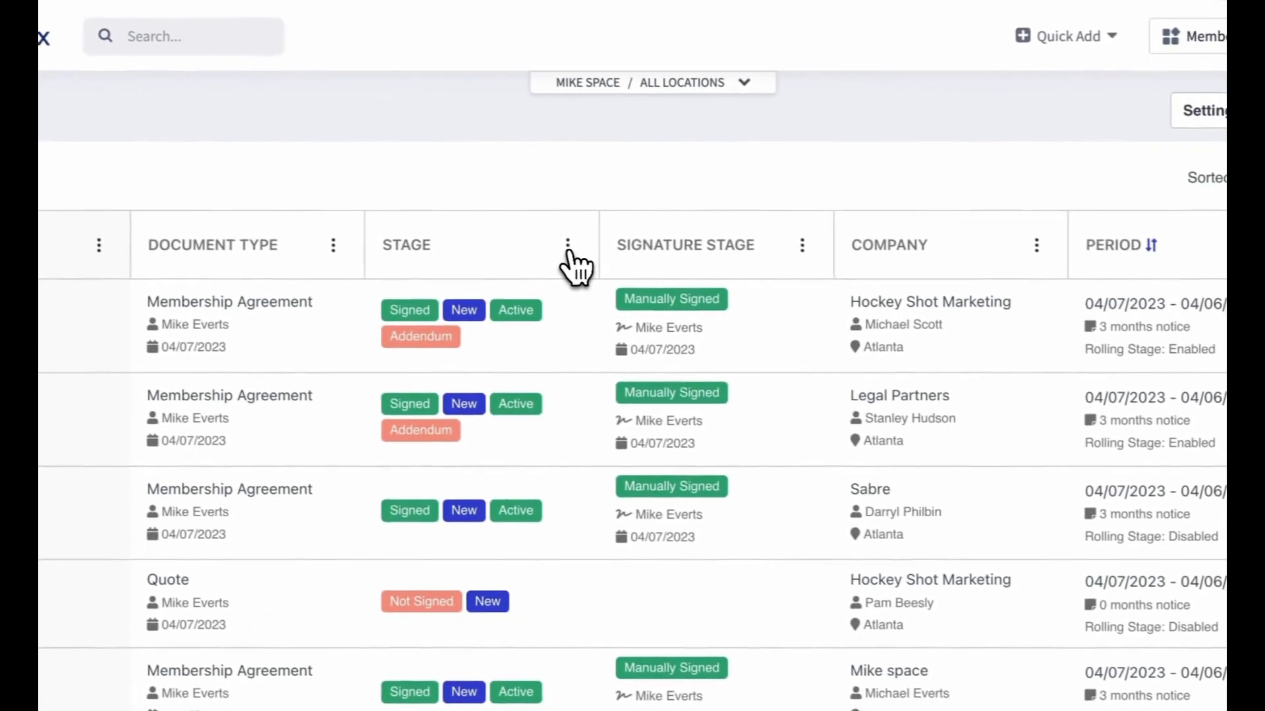
Filter the contracts list to the Active stage and reset the filters.
left_click(568, 247)
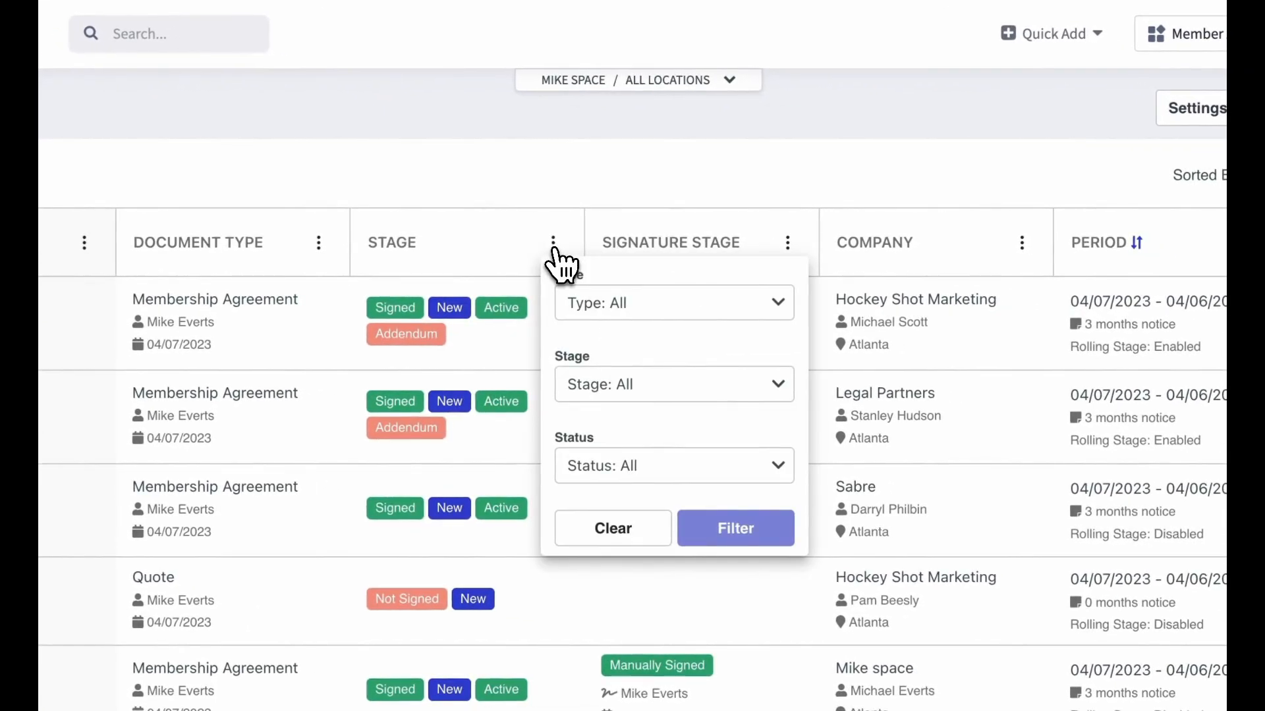
left_click(663, 306)
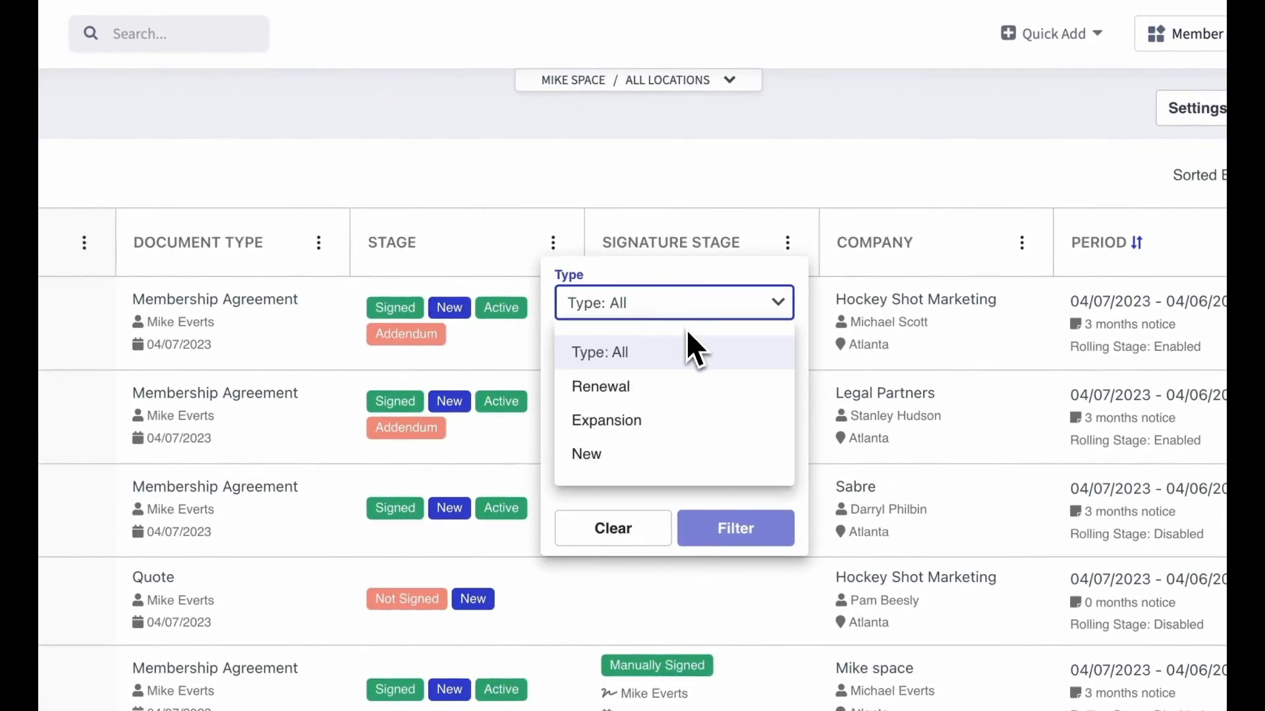
left_click(698, 326)
left_click(683, 377)
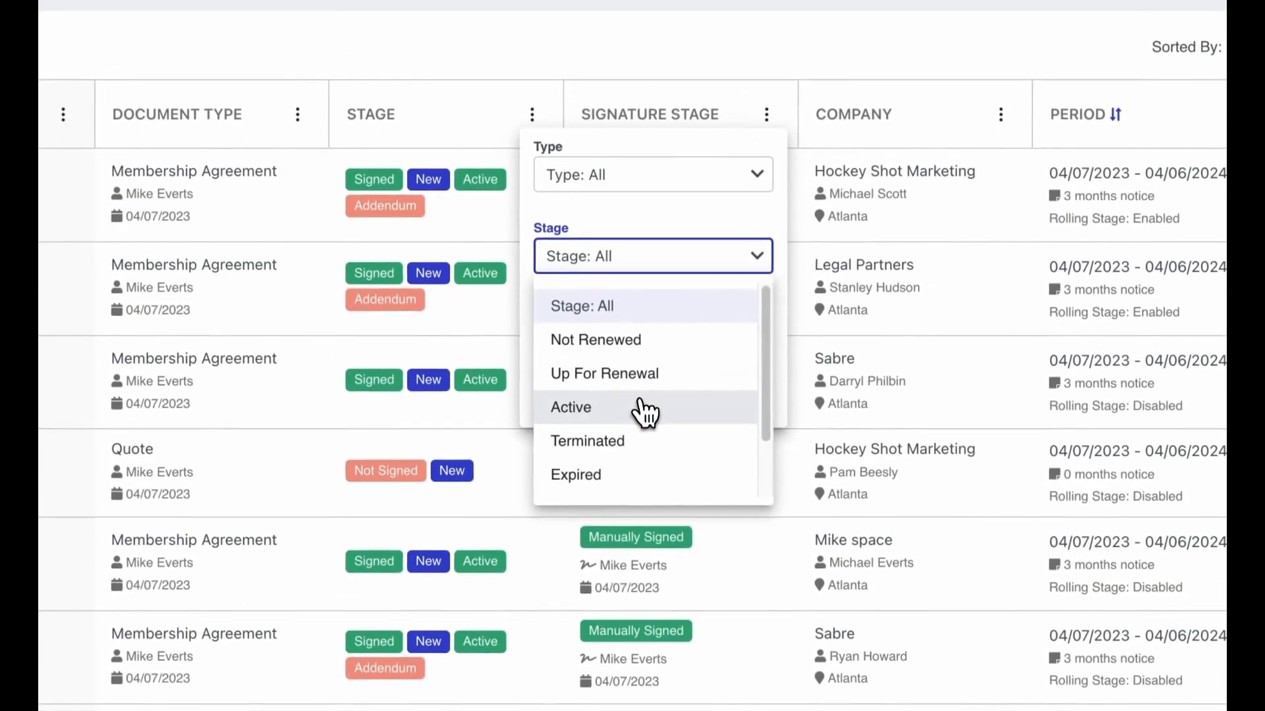
left_click(646, 431)
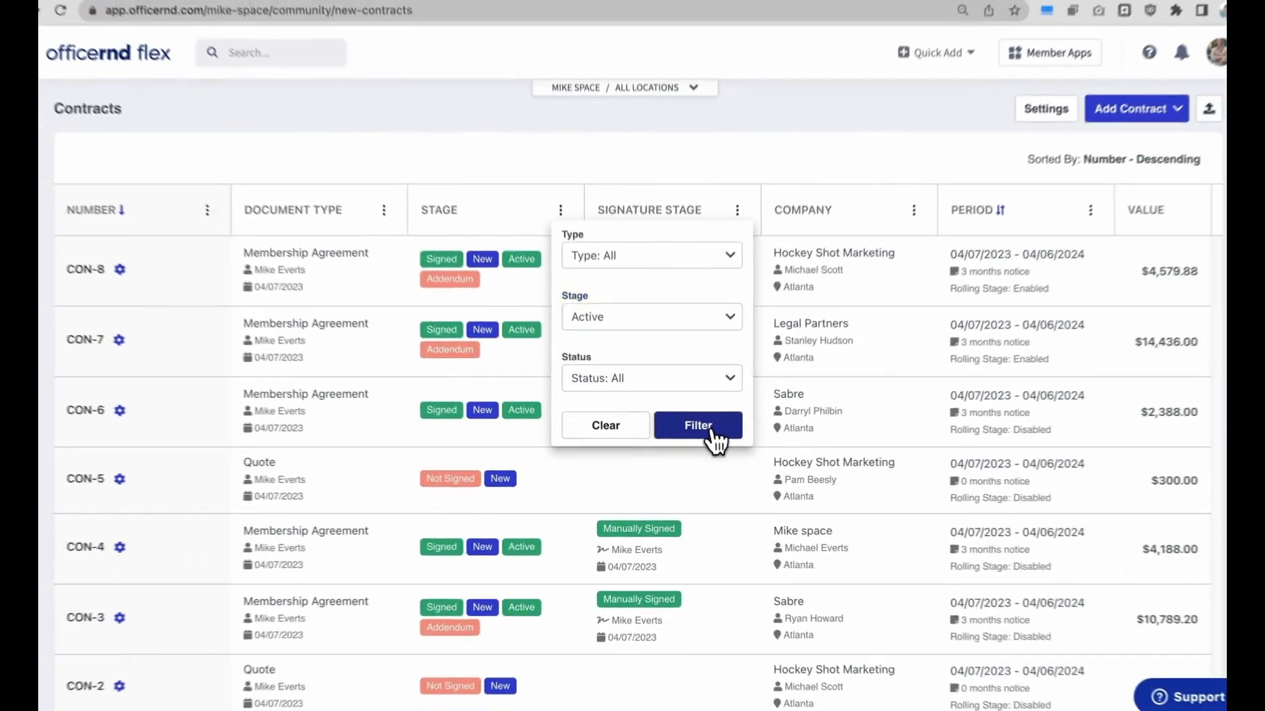
left_click(728, 405)
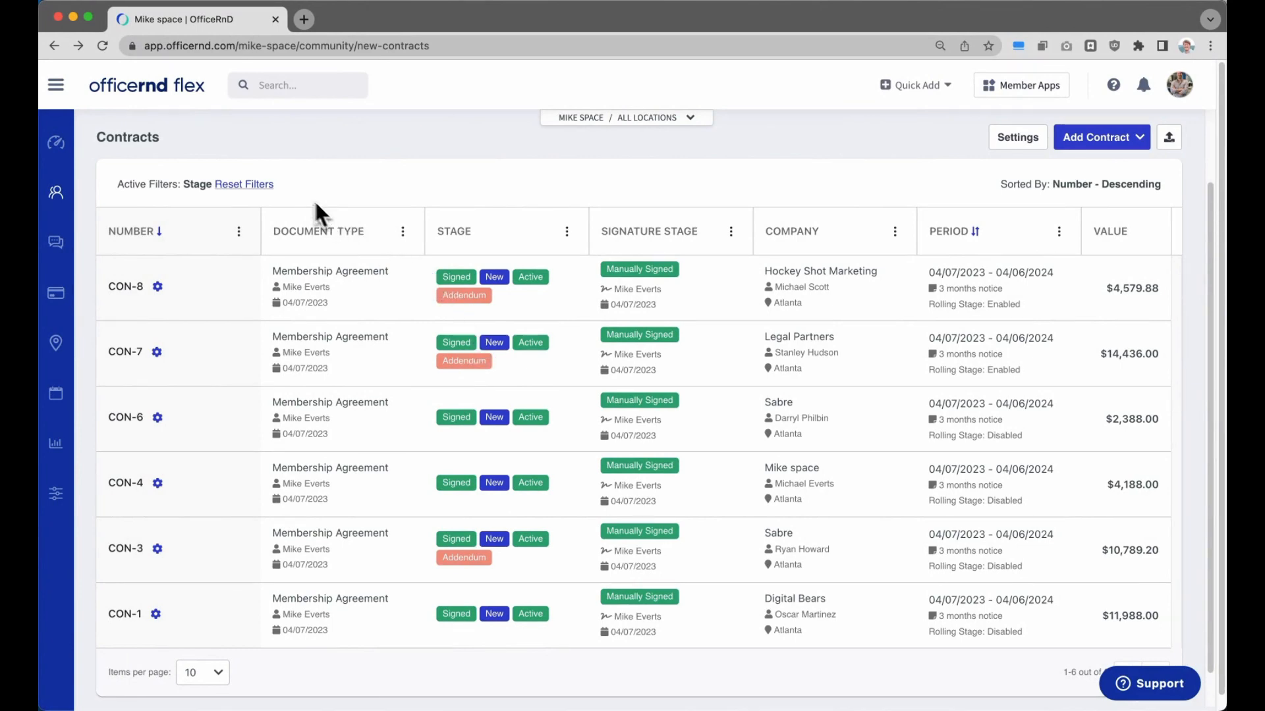
left_click(250, 185)
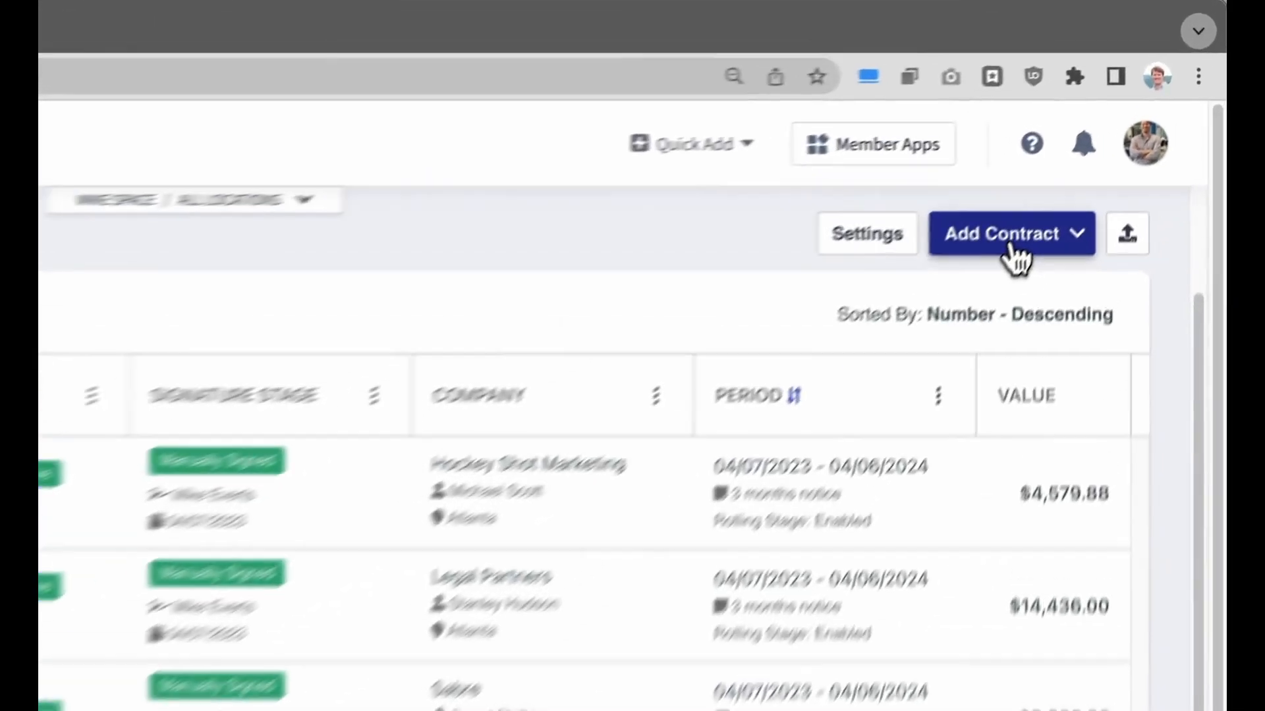
Start a new membership agreement for the company Legal Partners and assign its first listed member.
left_click(1103, 146)
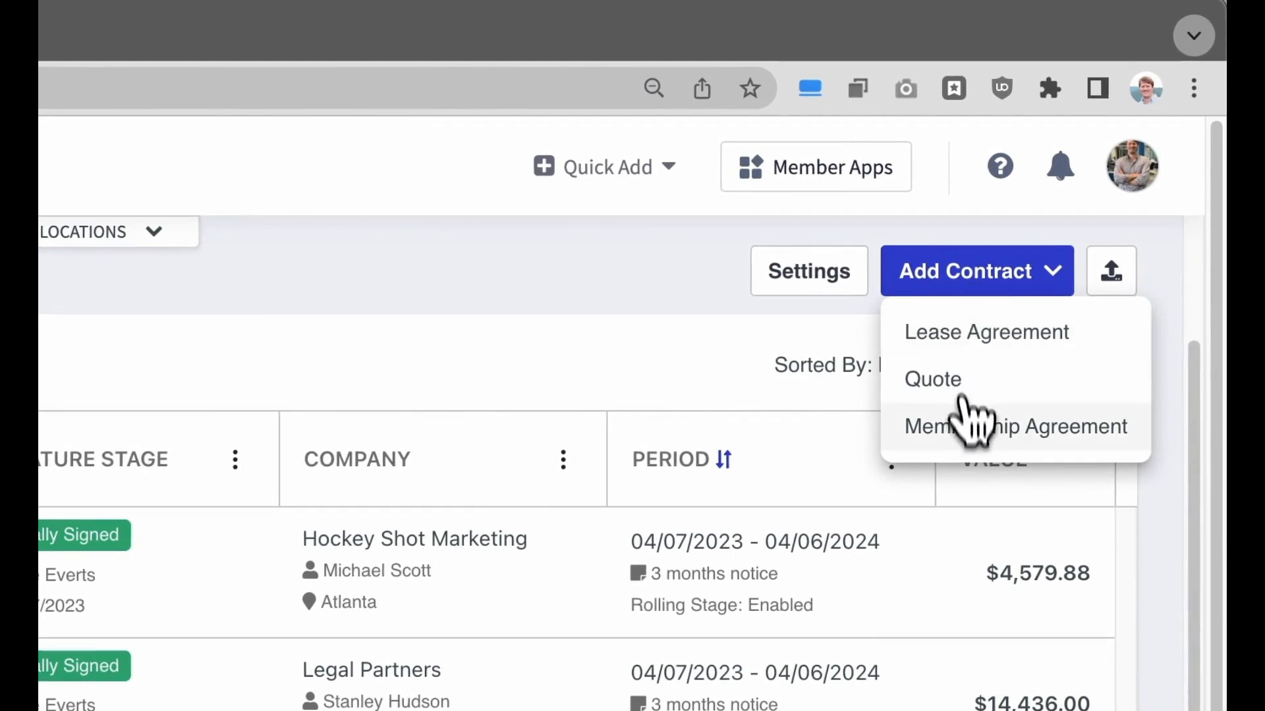
left_click(963, 431)
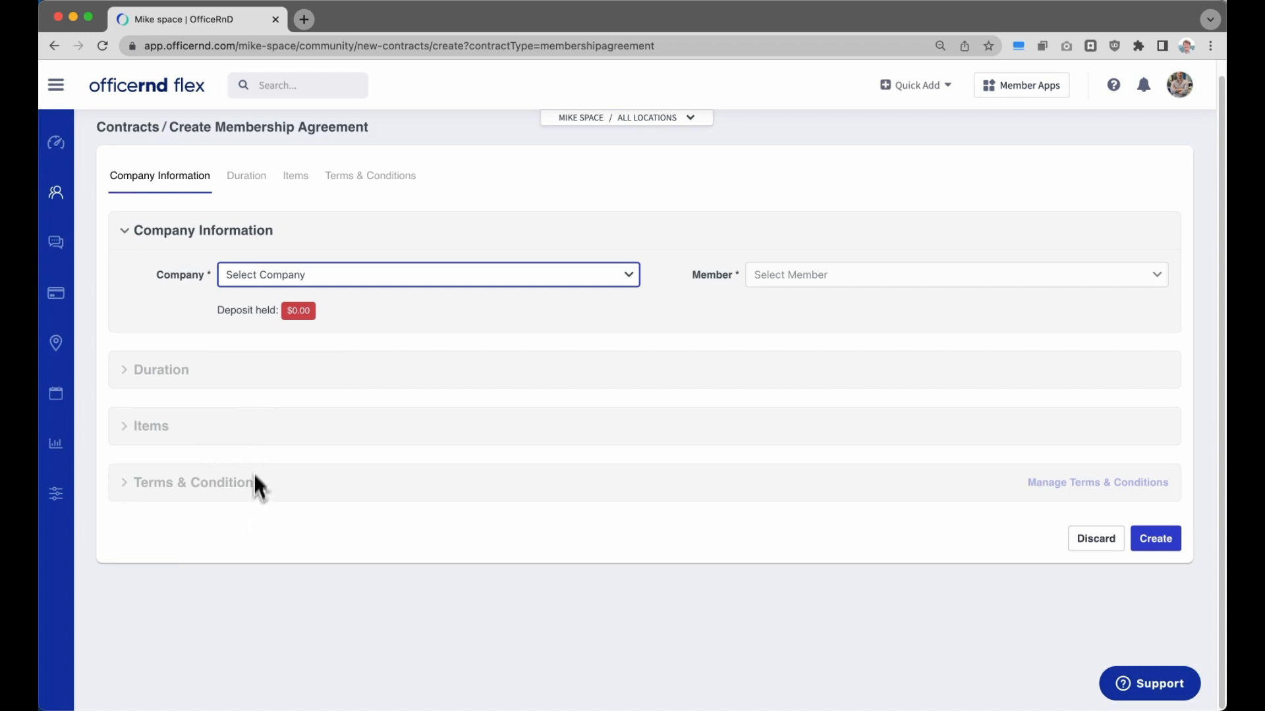
left_click(321, 278)
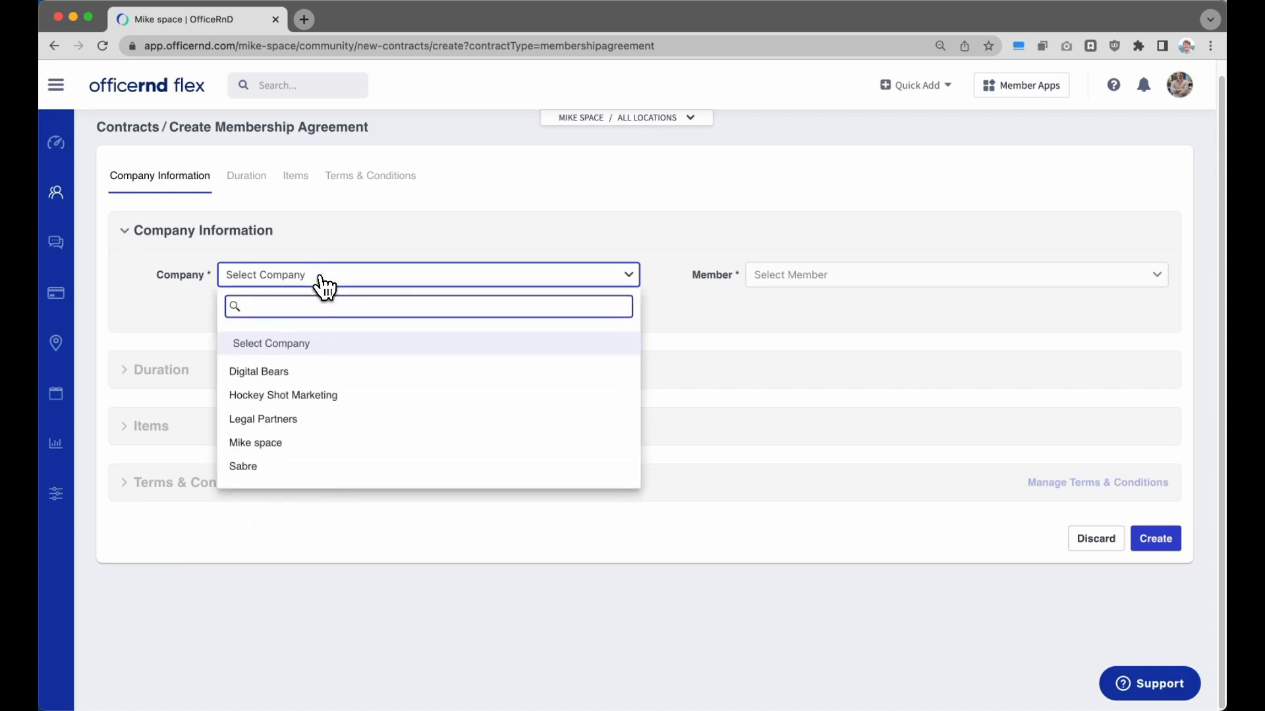
left_click(373, 425)
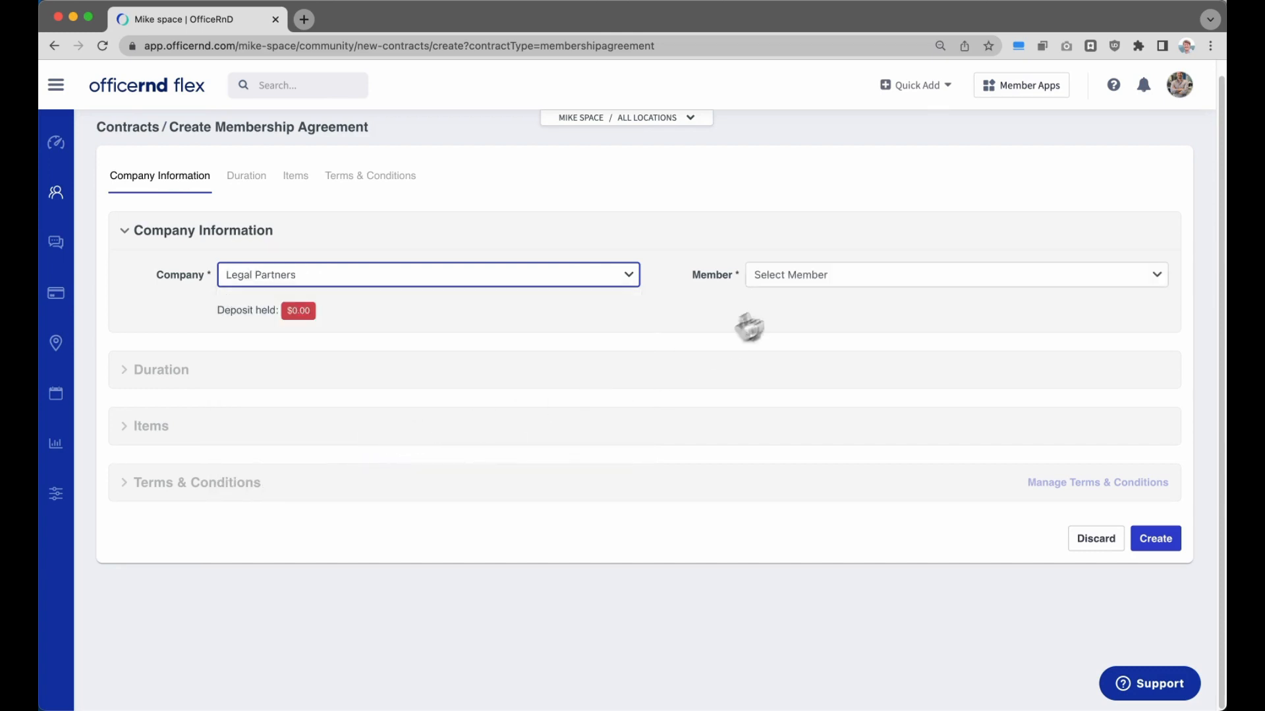
left_click(798, 280)
left_click(830, 368)
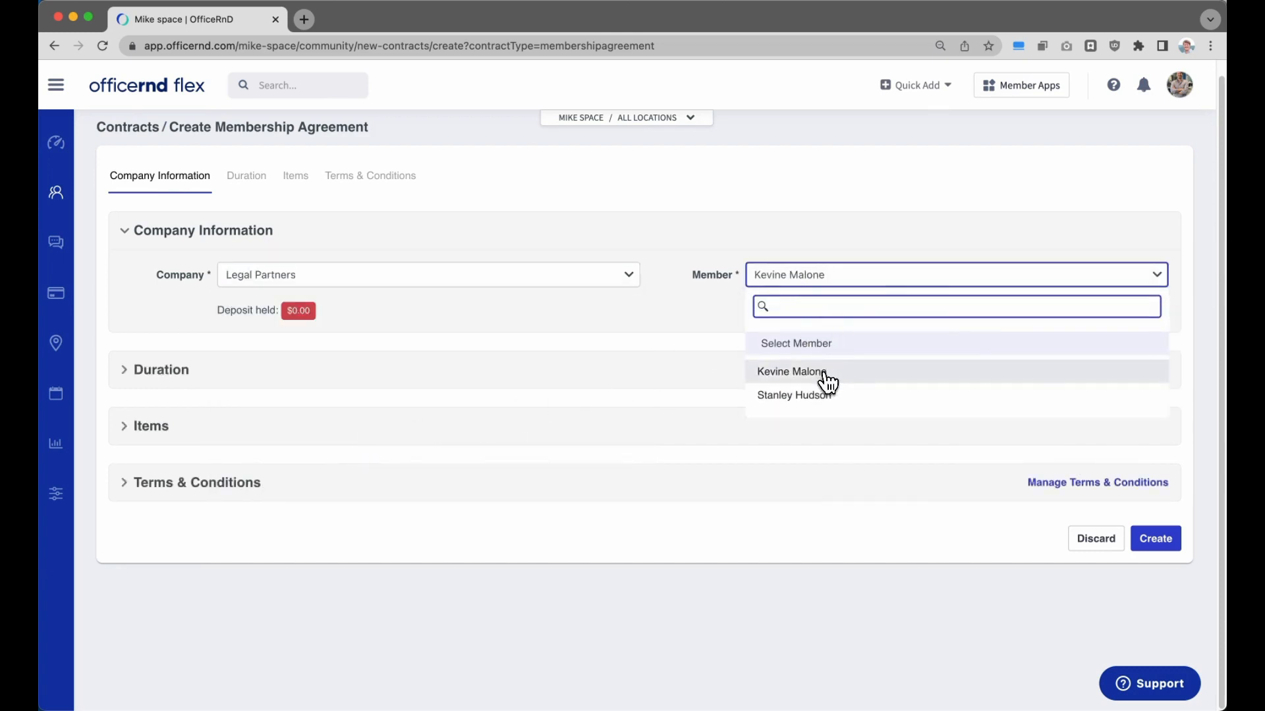
Allow the contract to roll and set the price increase in the rolling stage to 4%.
scroll(373, 251, "down", 1)
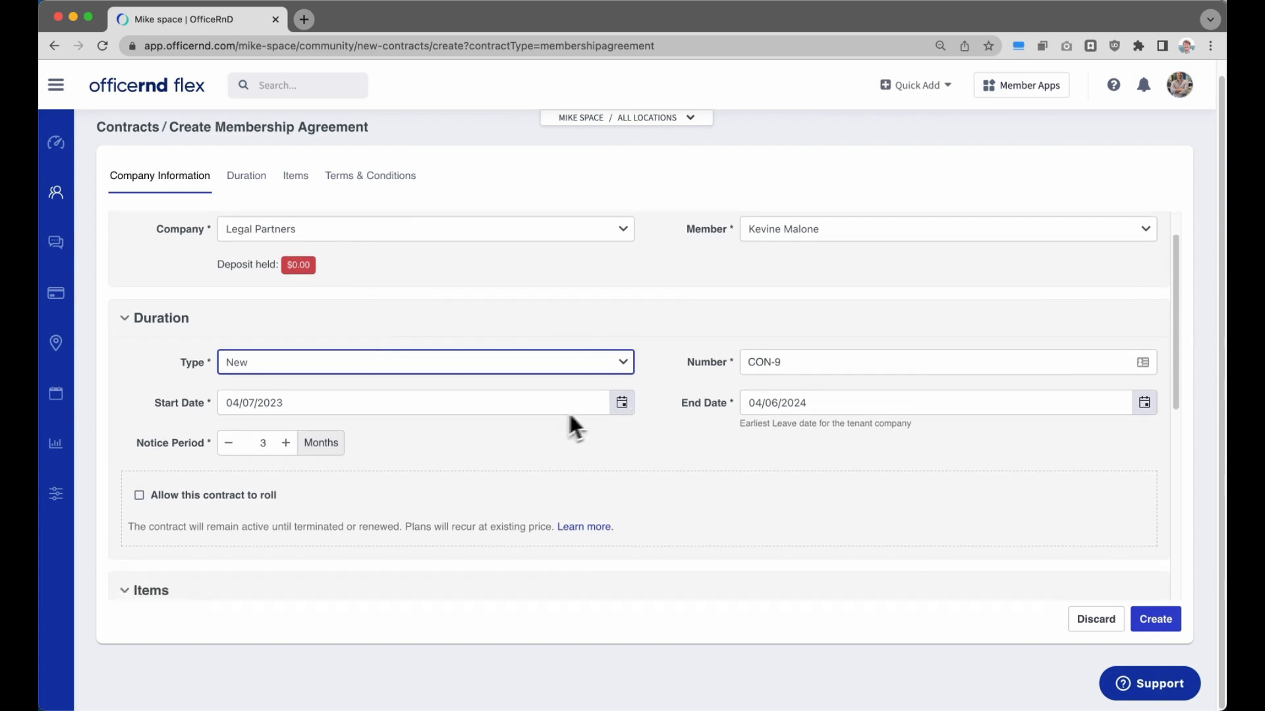
mouse_move(840, 417)
scroll(839, 447, "down", 4)
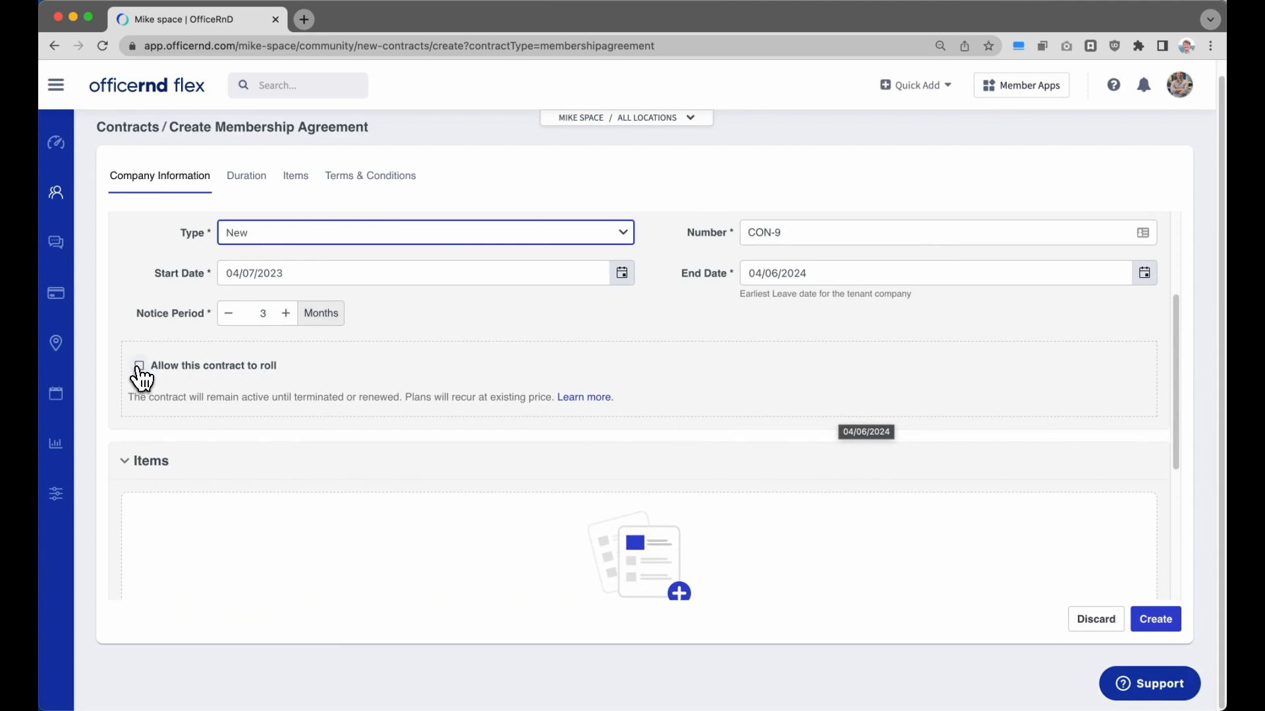
left_click(139, 366)
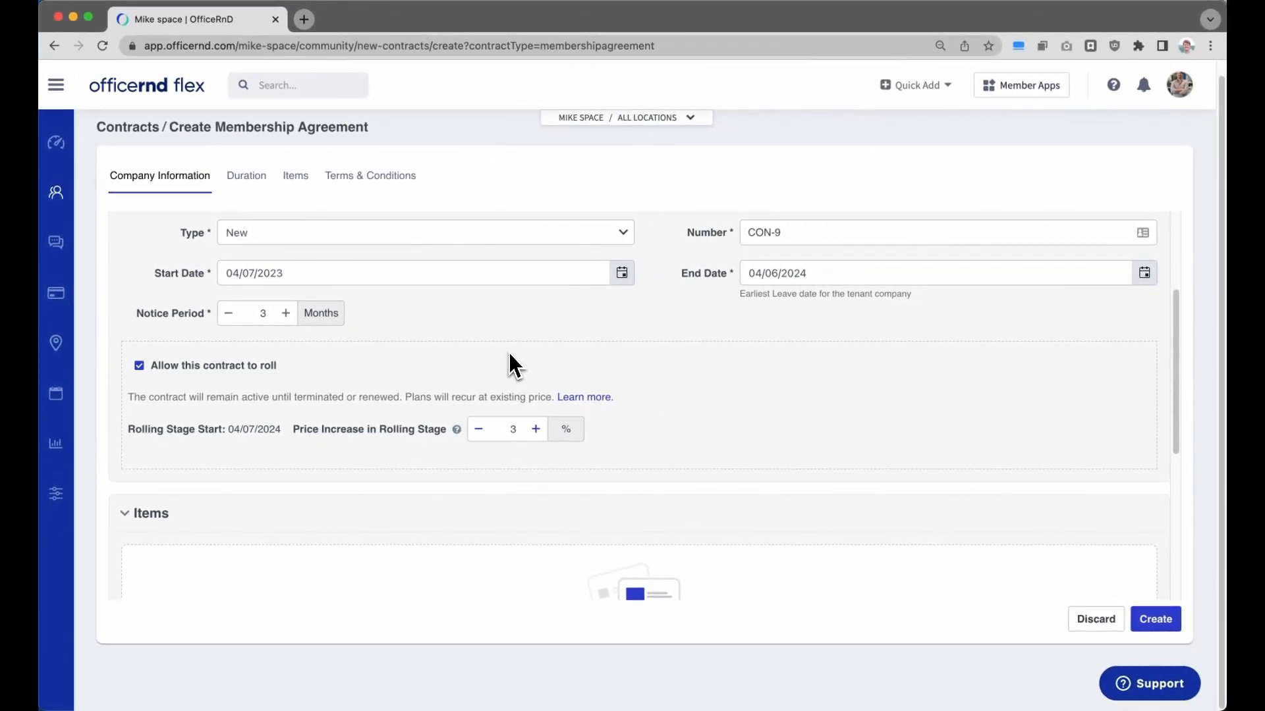
left_click(536, 429)
Add a recurring plan to the contract items using the Dedicated Desk Plan at $349.00.
scroll(703, 414, "down", 5)
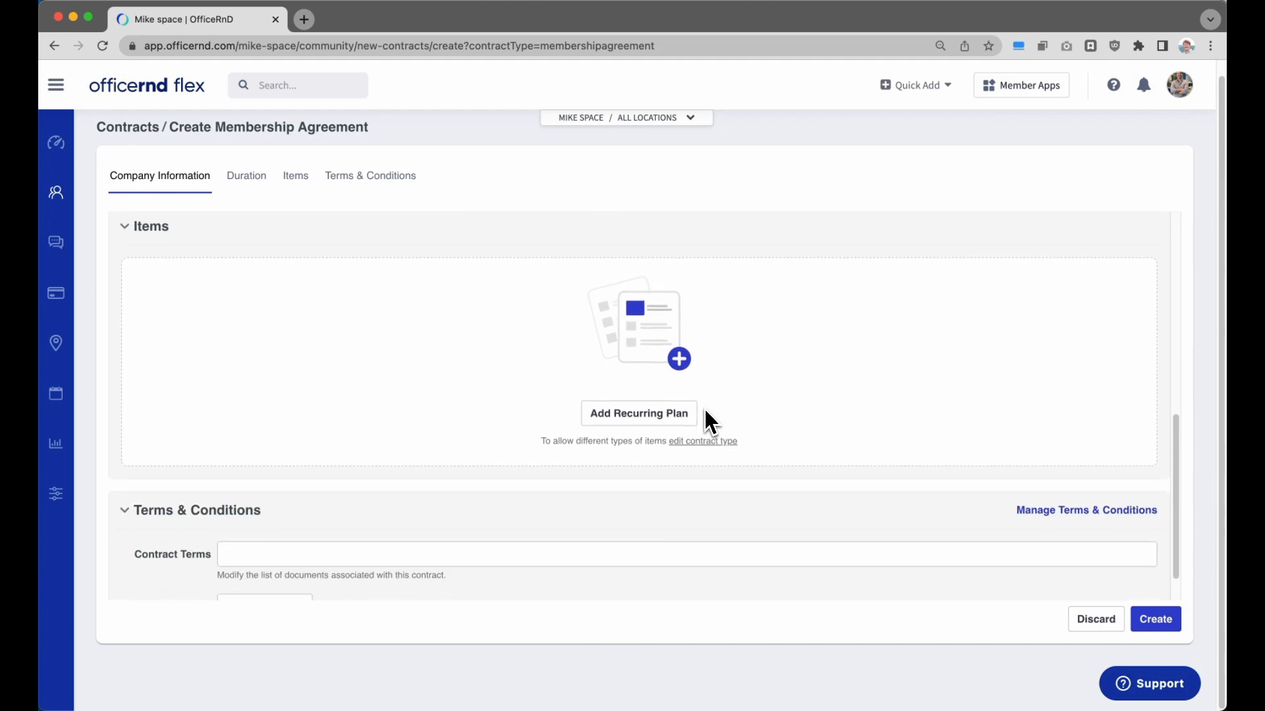
left_click(675, 416)
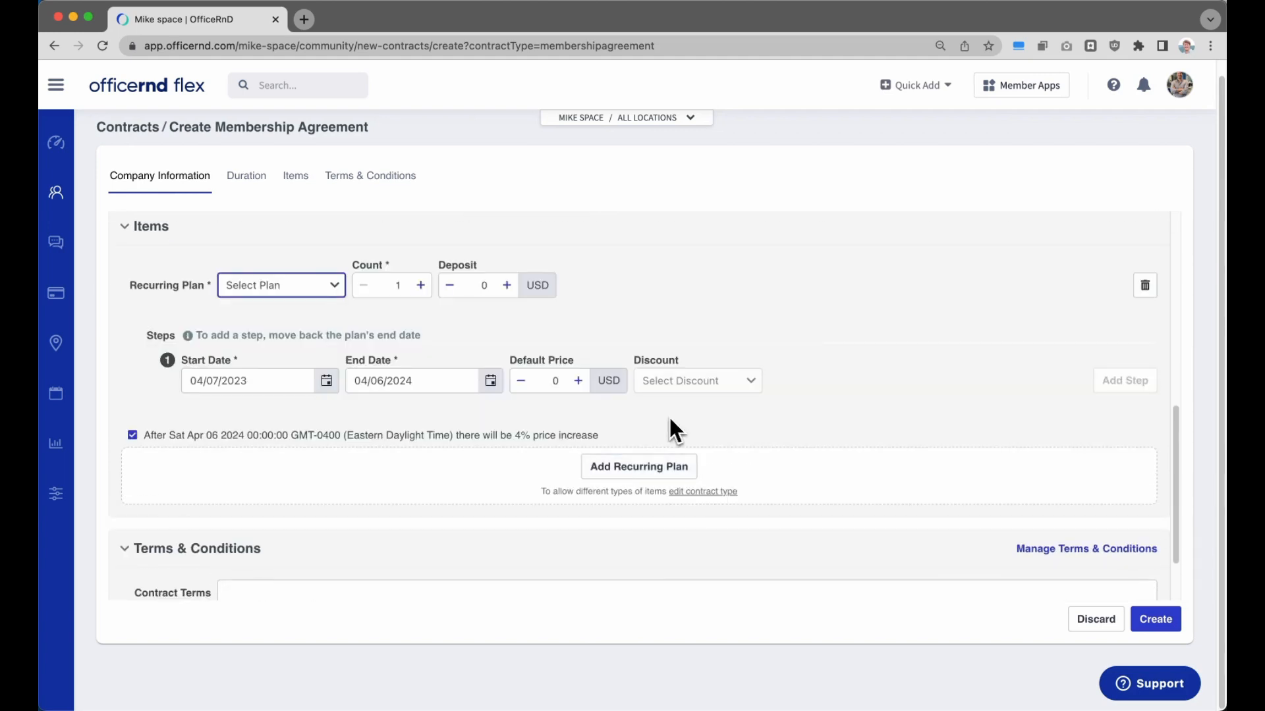
left_click(294, 296)
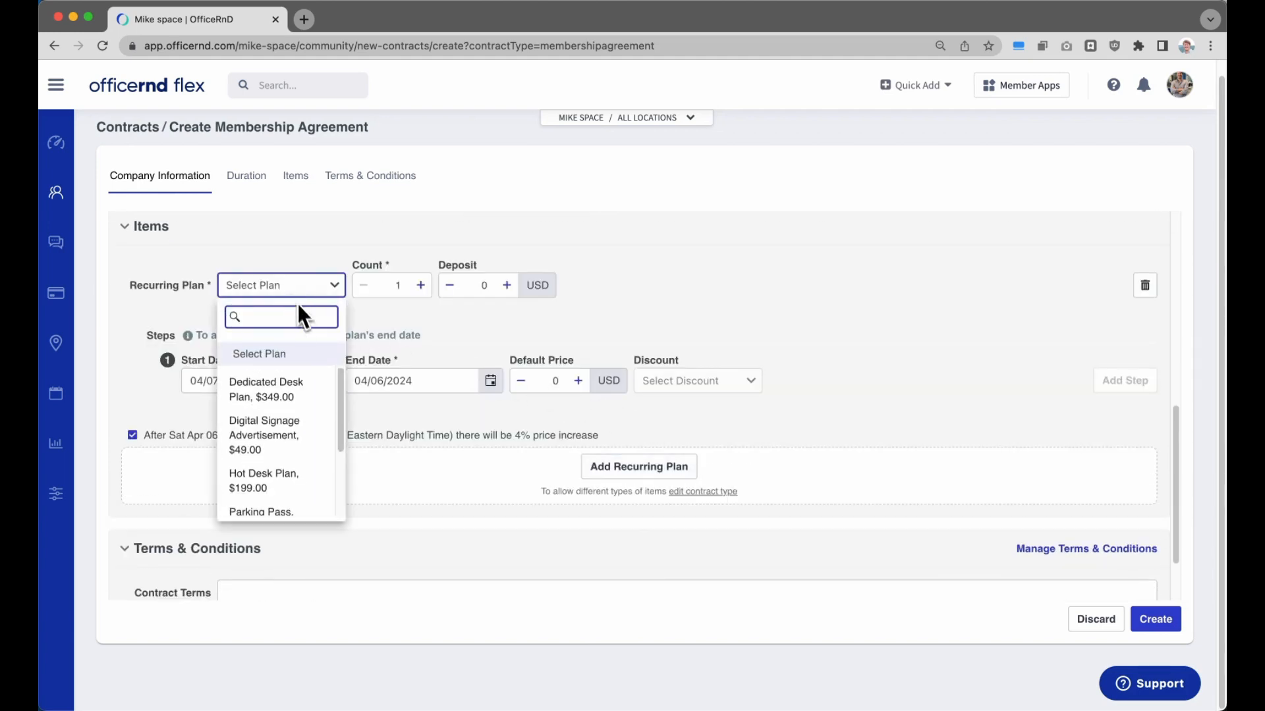
left_click(287, 399)
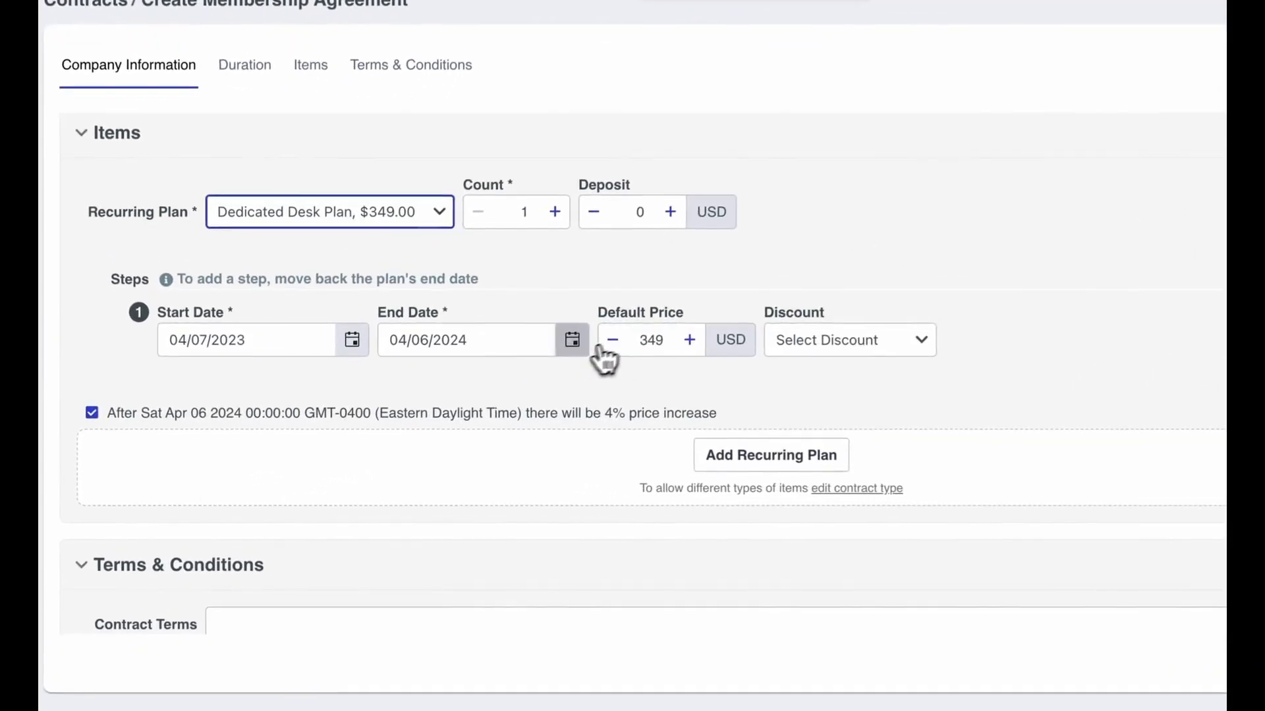
Set the end date of the plan's first step to 11/01/2023 and add a second step.
left_click(490, 381)
scroll(428, 480, "up", 3)
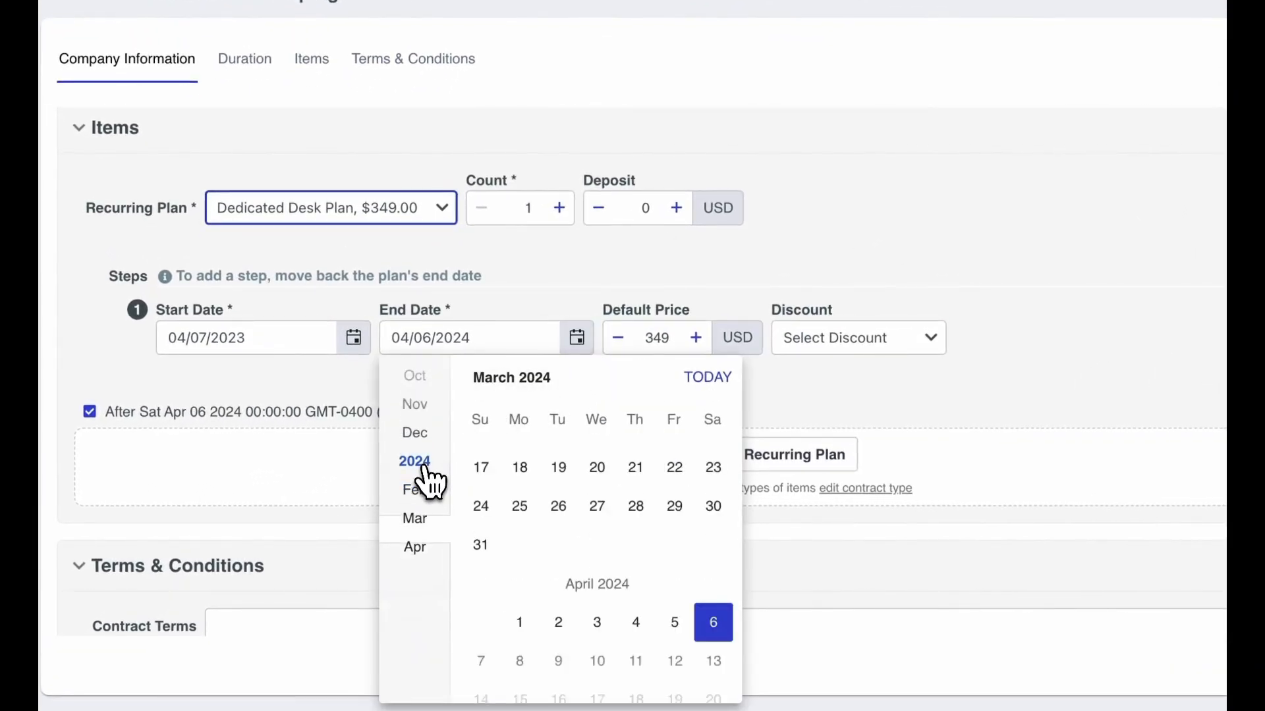
left_click(417, 406)
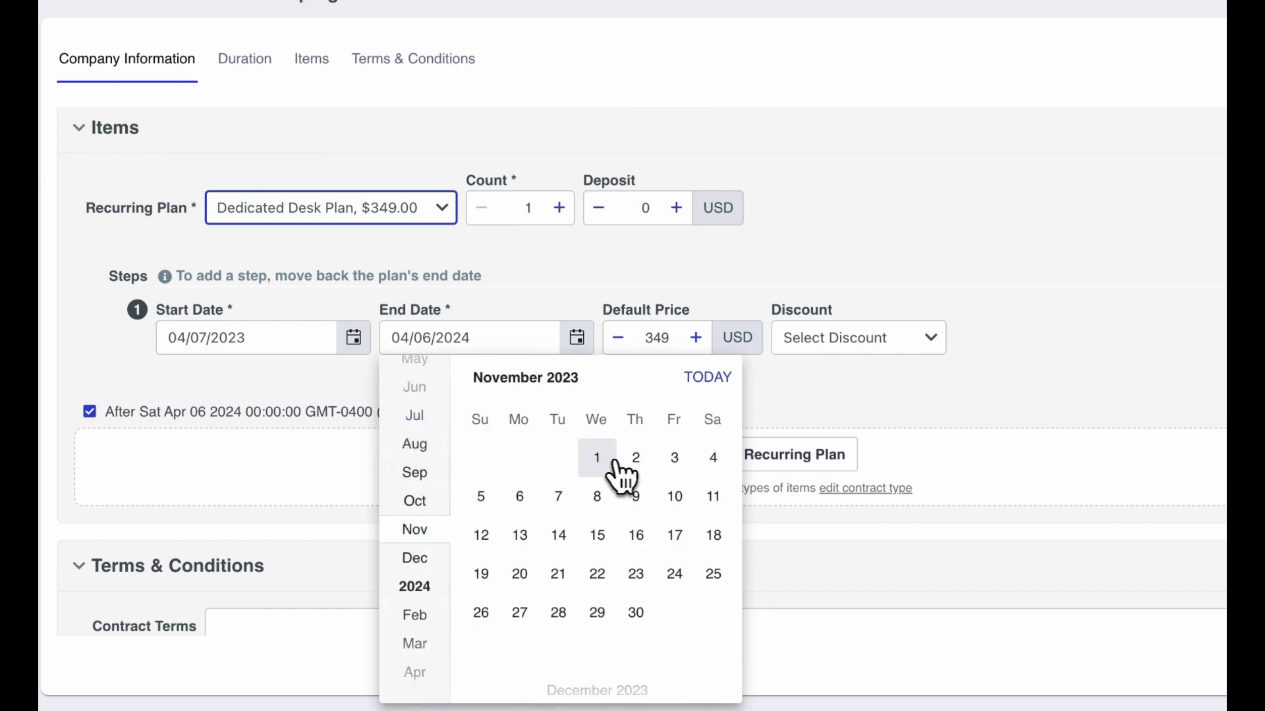
left_click(600, 457)
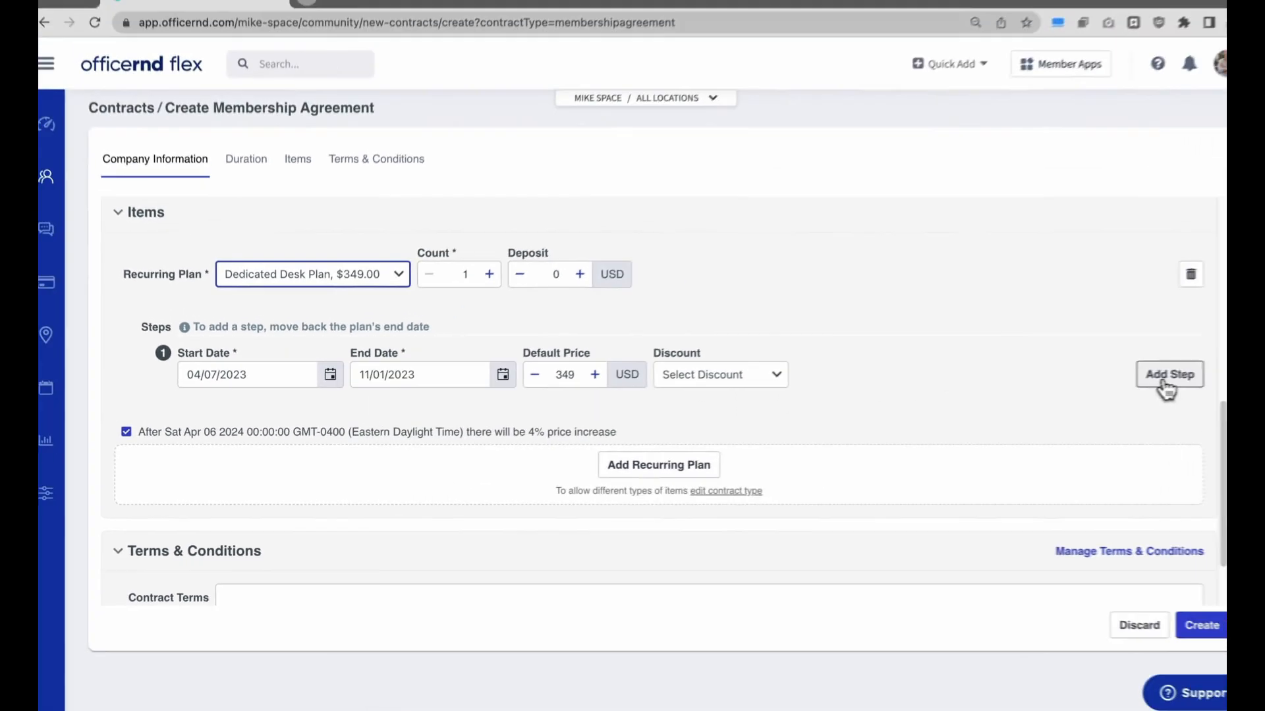
left_click(1165, 370)
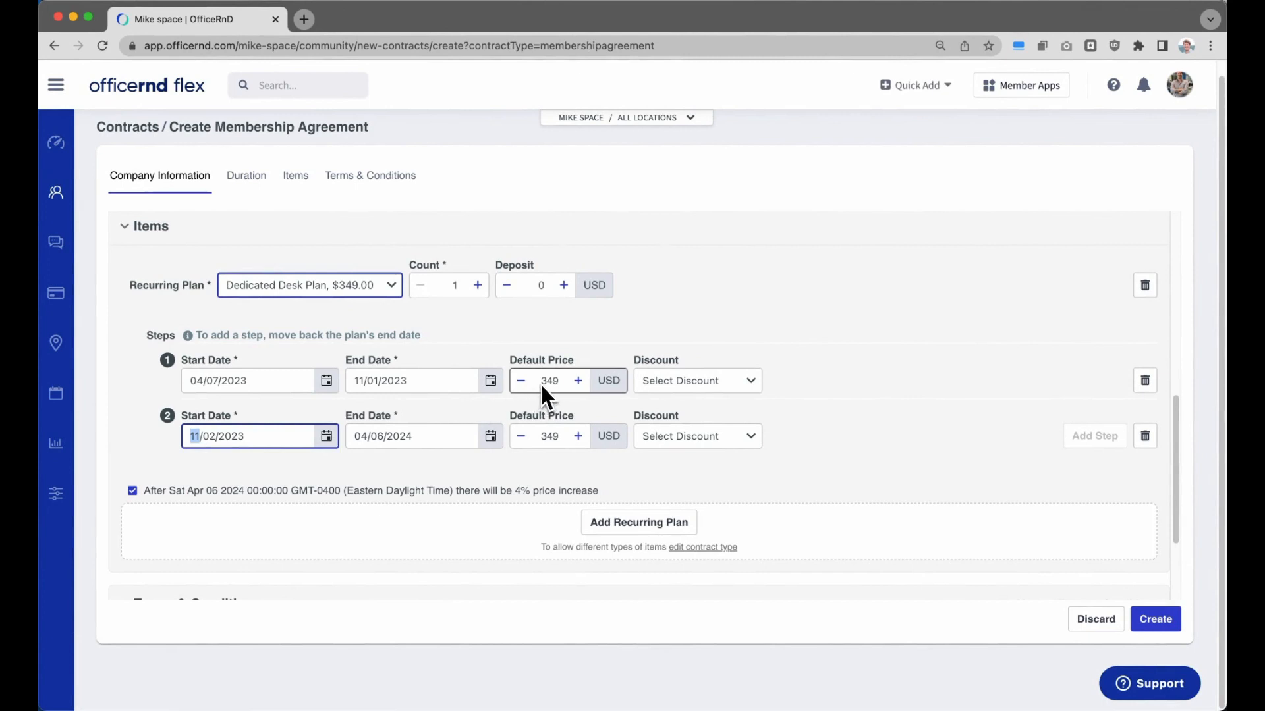
Set the default price of the plan's second step to 400 USD.
left_click_drag(541, 435, 566, 435)
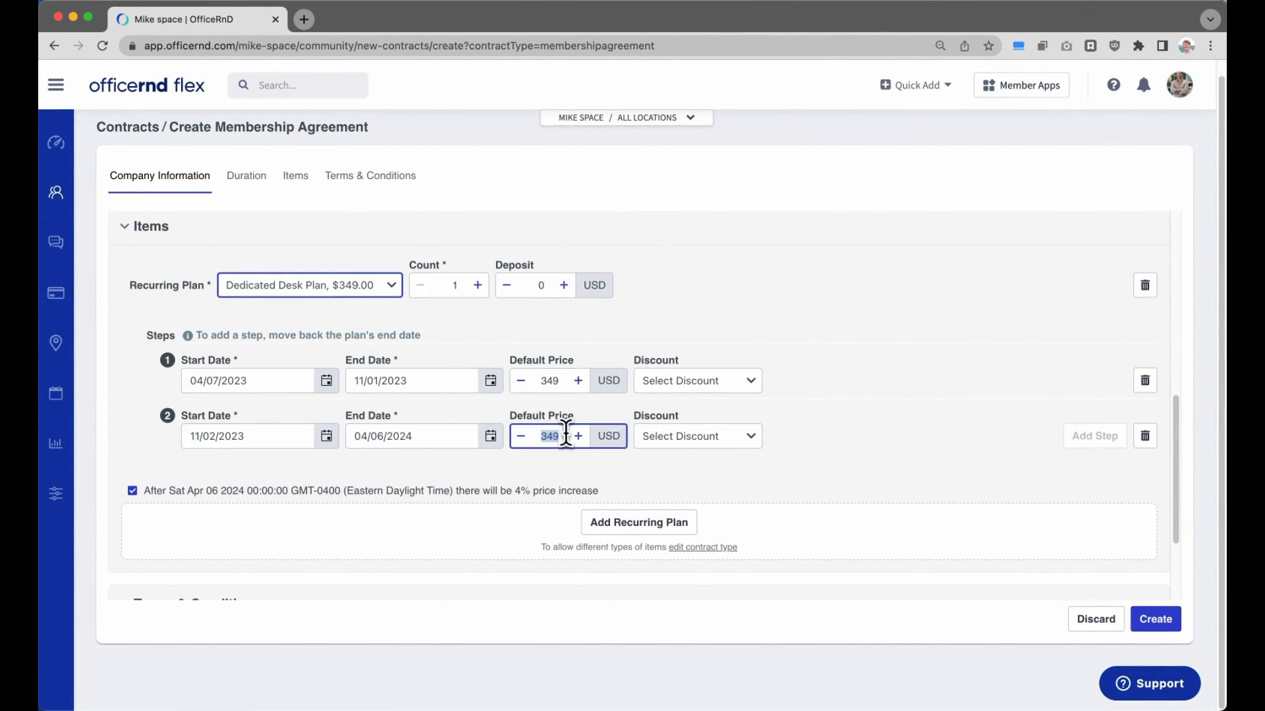
type("400")
left_click(963, 464)
Attach the Terms and Conditions document as the contract terms.
scroll(946, 461, "down", 1)
scroll(934, 453, "down", 4)
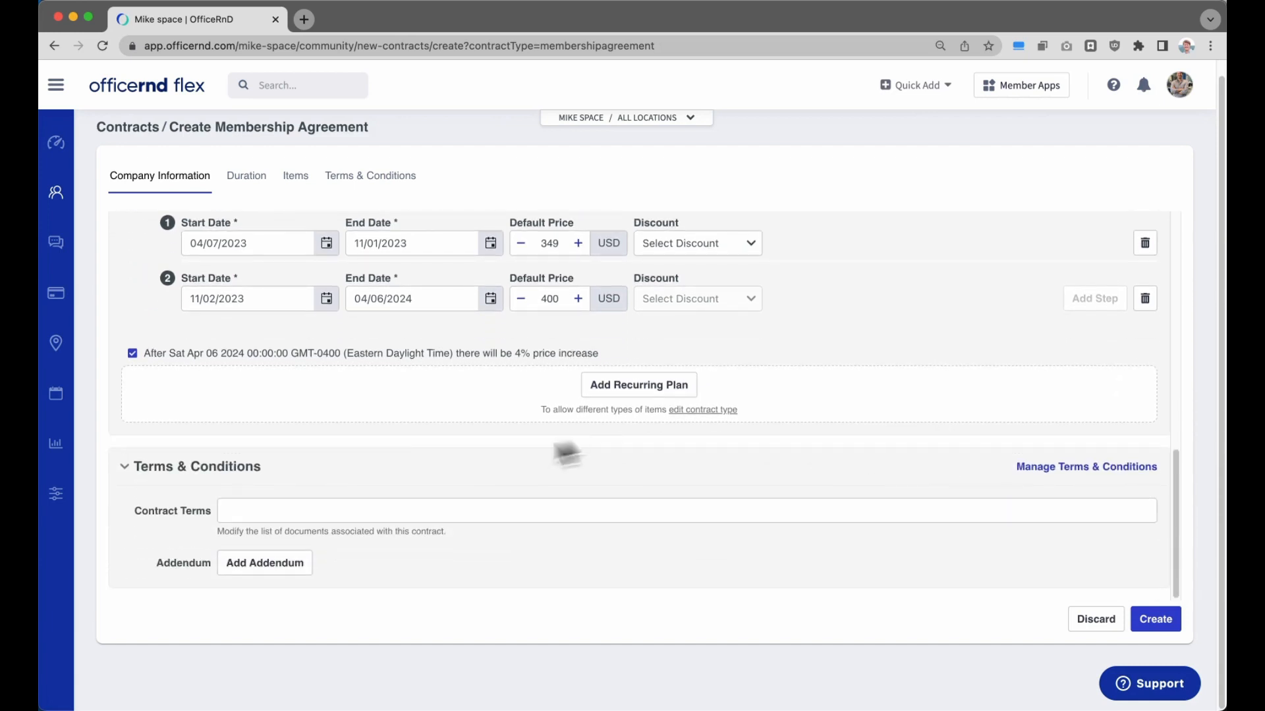
left_click(439, 511)
left_click(360, 550)
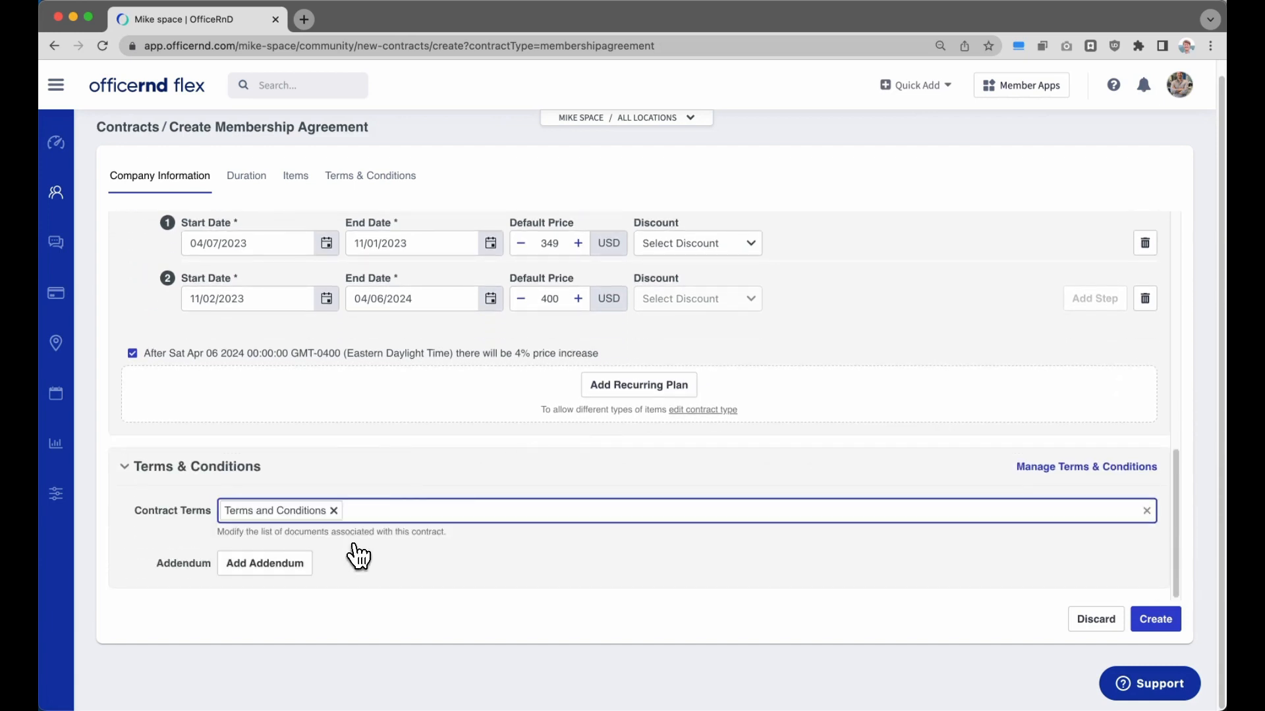
Add an addendum reading "No dogs allowed inside the office!" and create the contract.
left_click(264, 564)
scroll(273, 572, "down", 3)
left_click(319, 469)
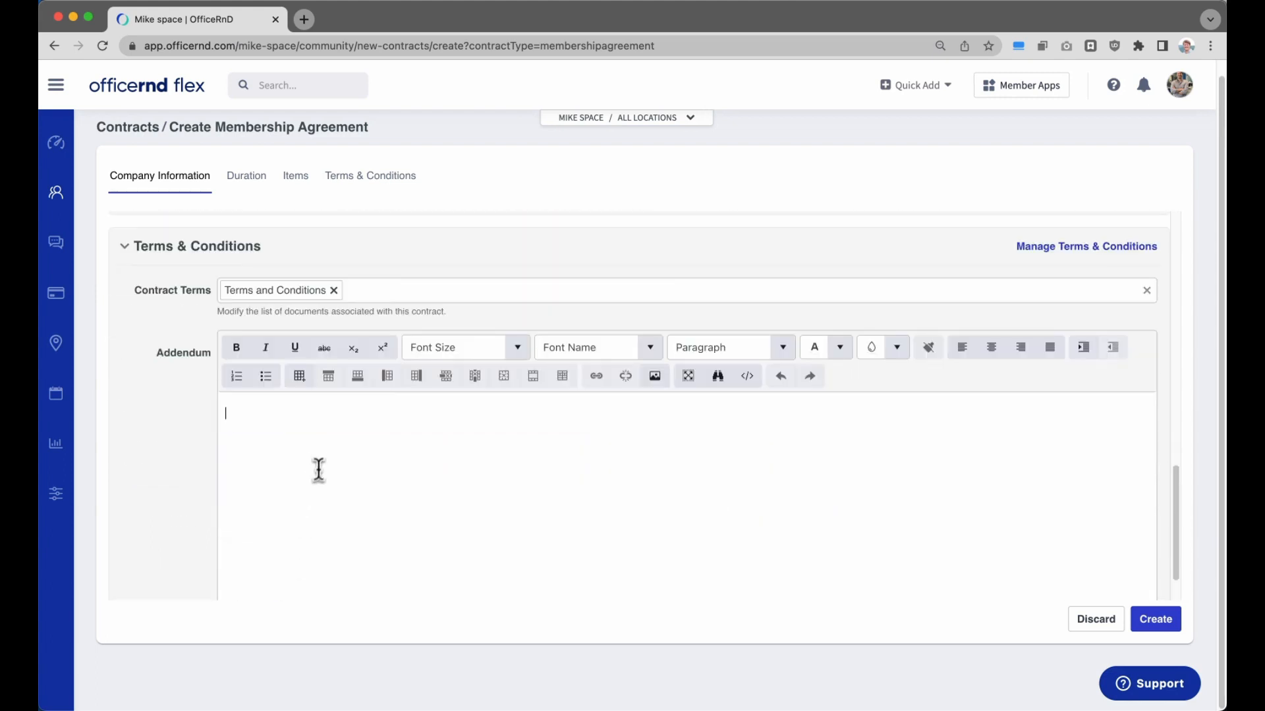
type("No dogs allowed ins")
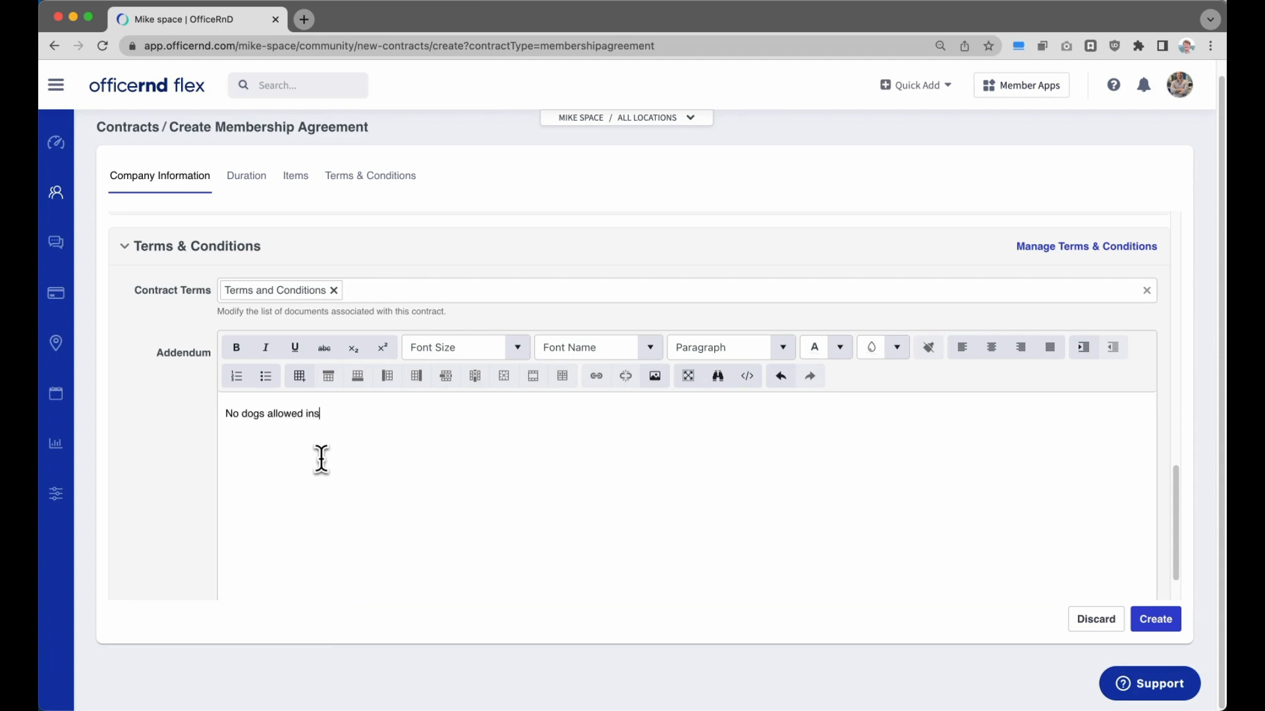
type("ide the office!")
scroll(994, 469, "down", 1)
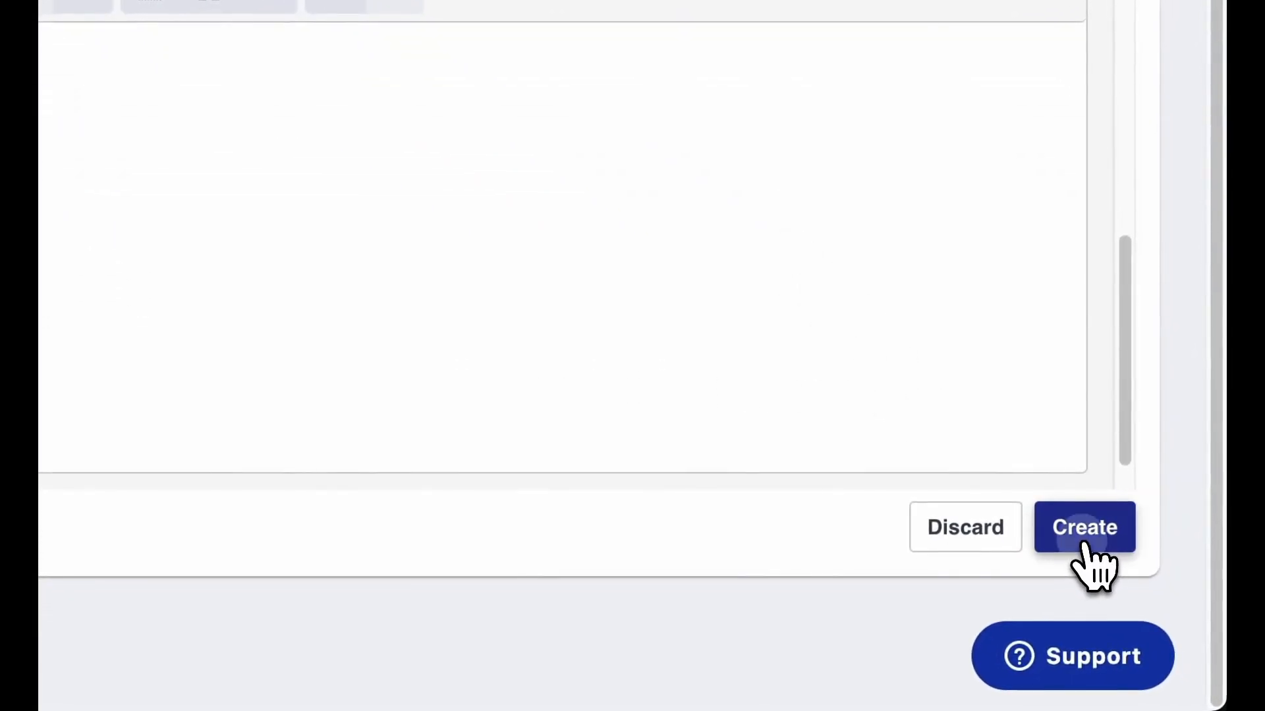
left_click(1088, 536)
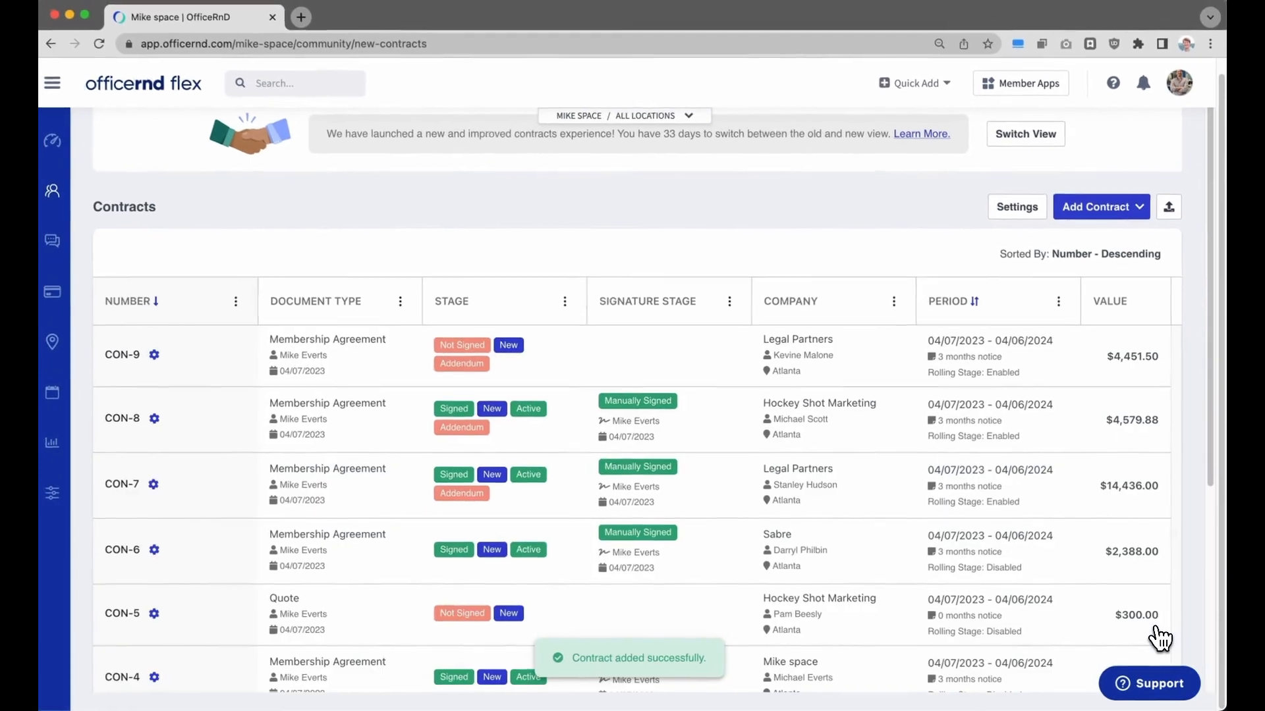
Open the newly created Legal Partners membership agreement from the contracts list to review its details.
scroll(695, 342, "down", 2)
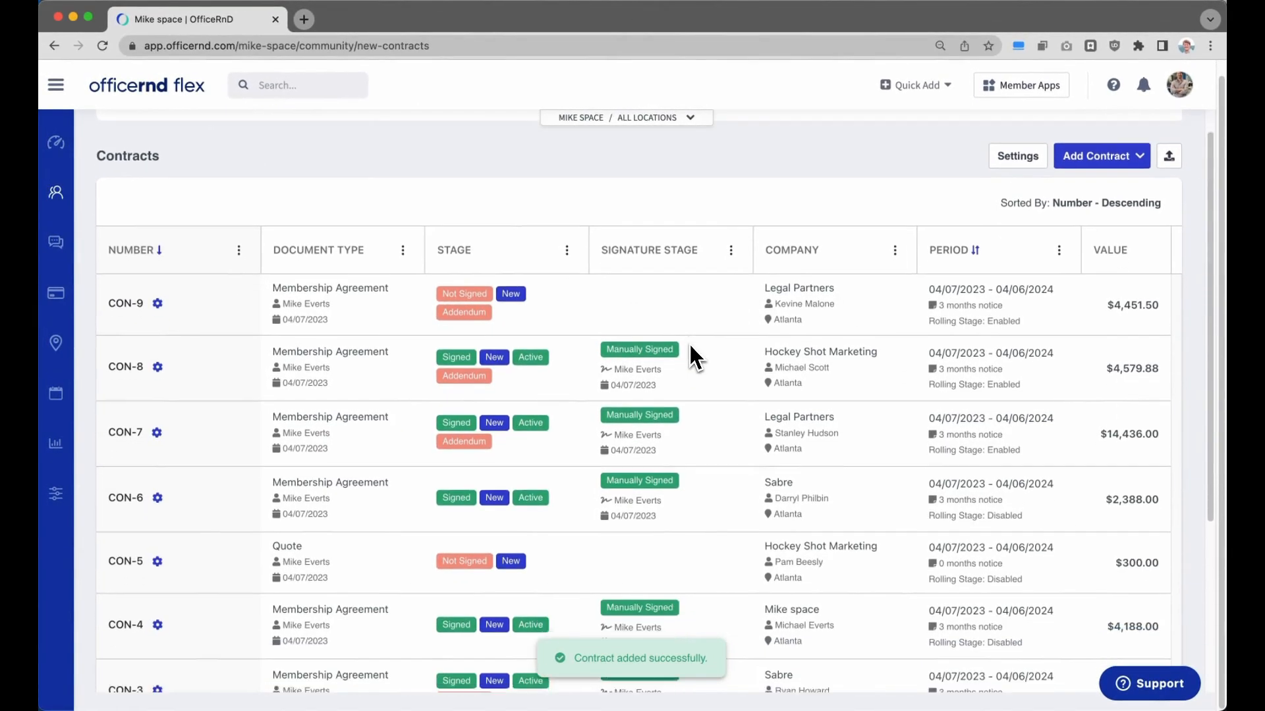
scroll(689, 341, "down", 2)
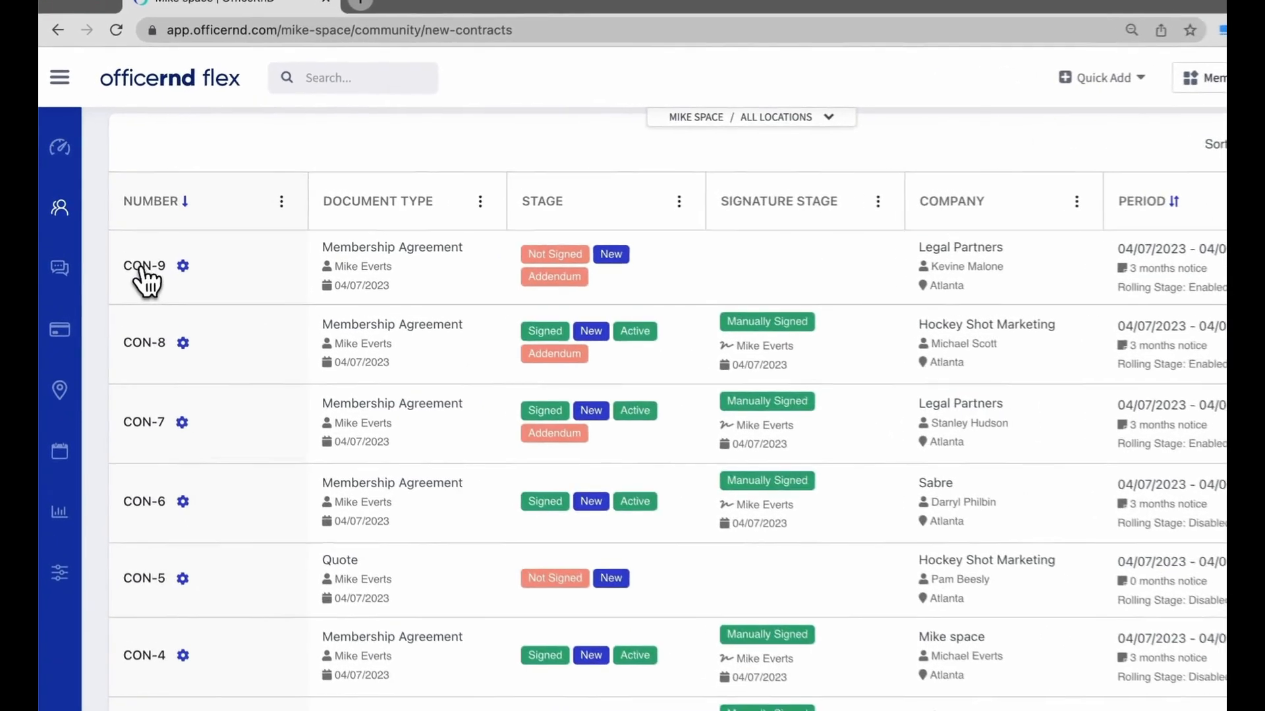
left_click(144, 269)
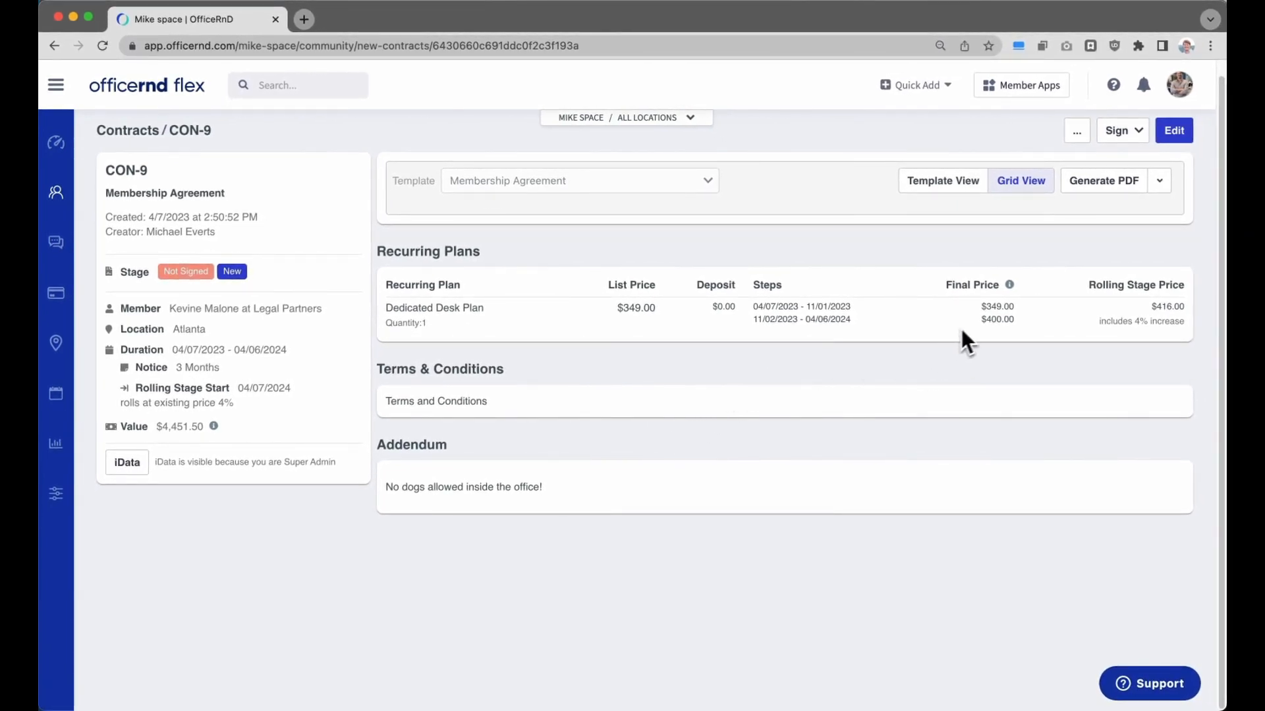
Review the membership agreement in its template layout, from company details through the terms and conditions, and return to the grid layout.
left_click(946, 186)
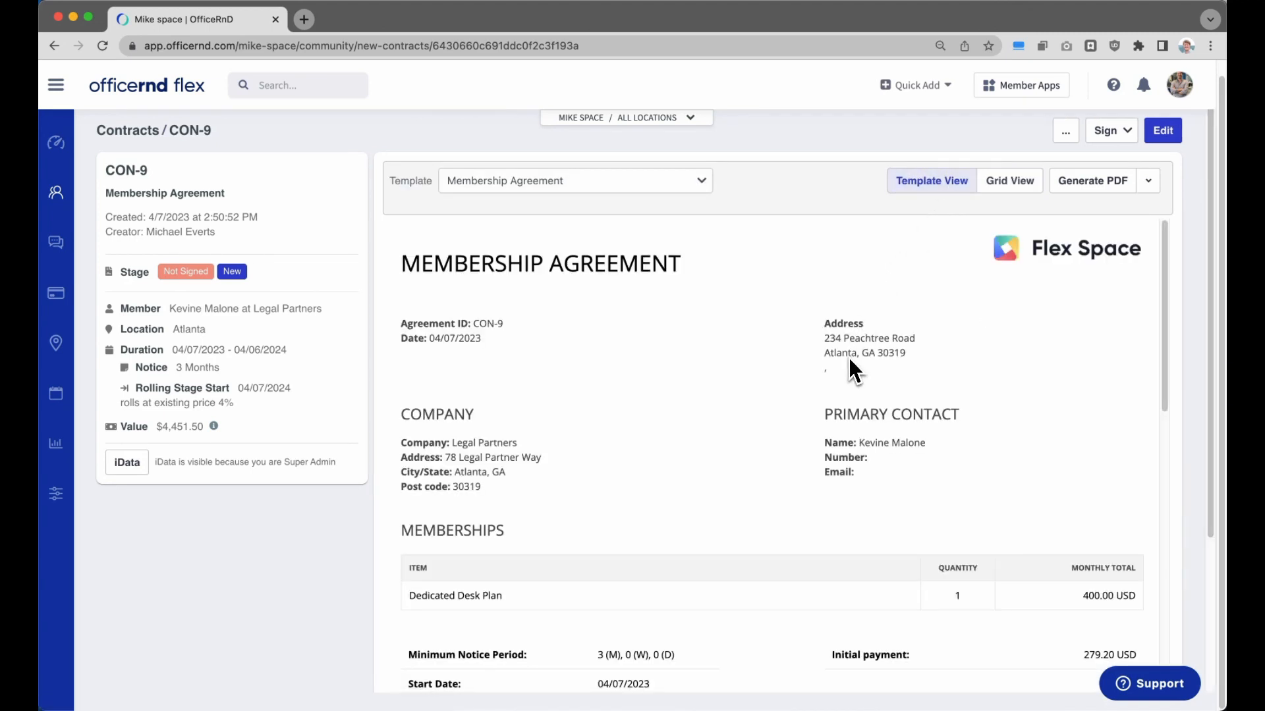
scroll(848, 359, "down", 5)
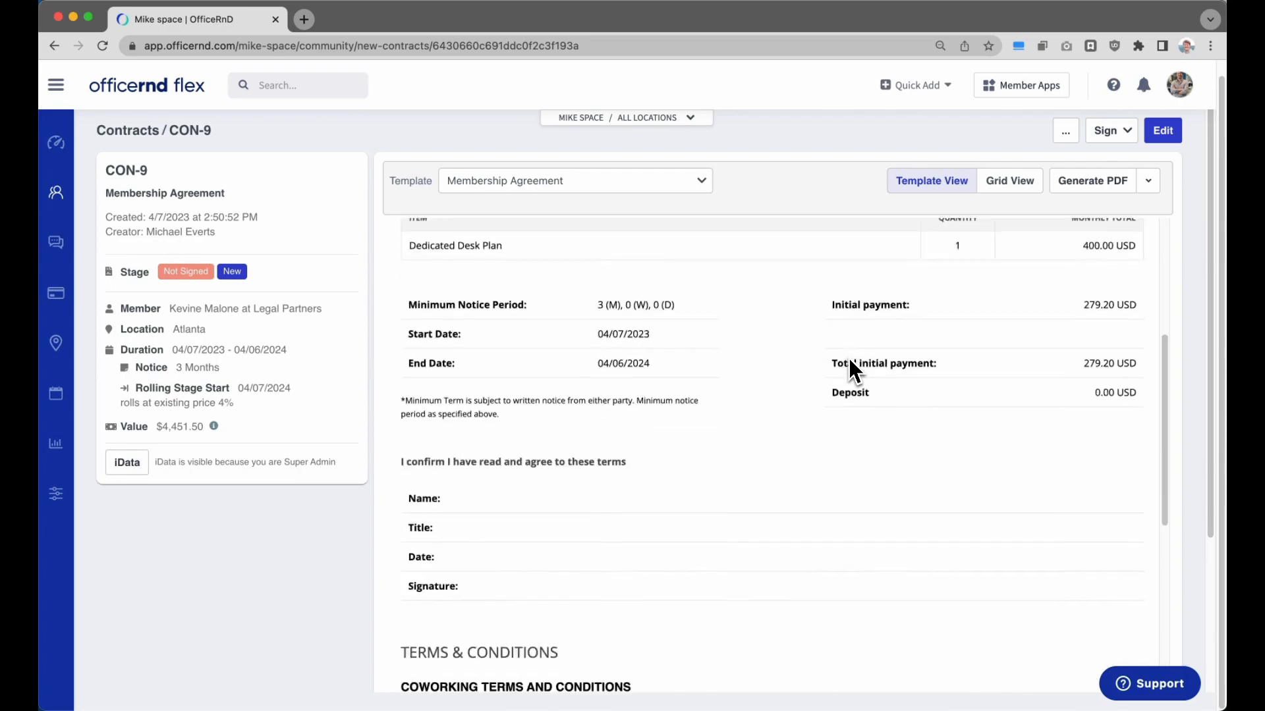
scroll(848, 363, "down", 10)
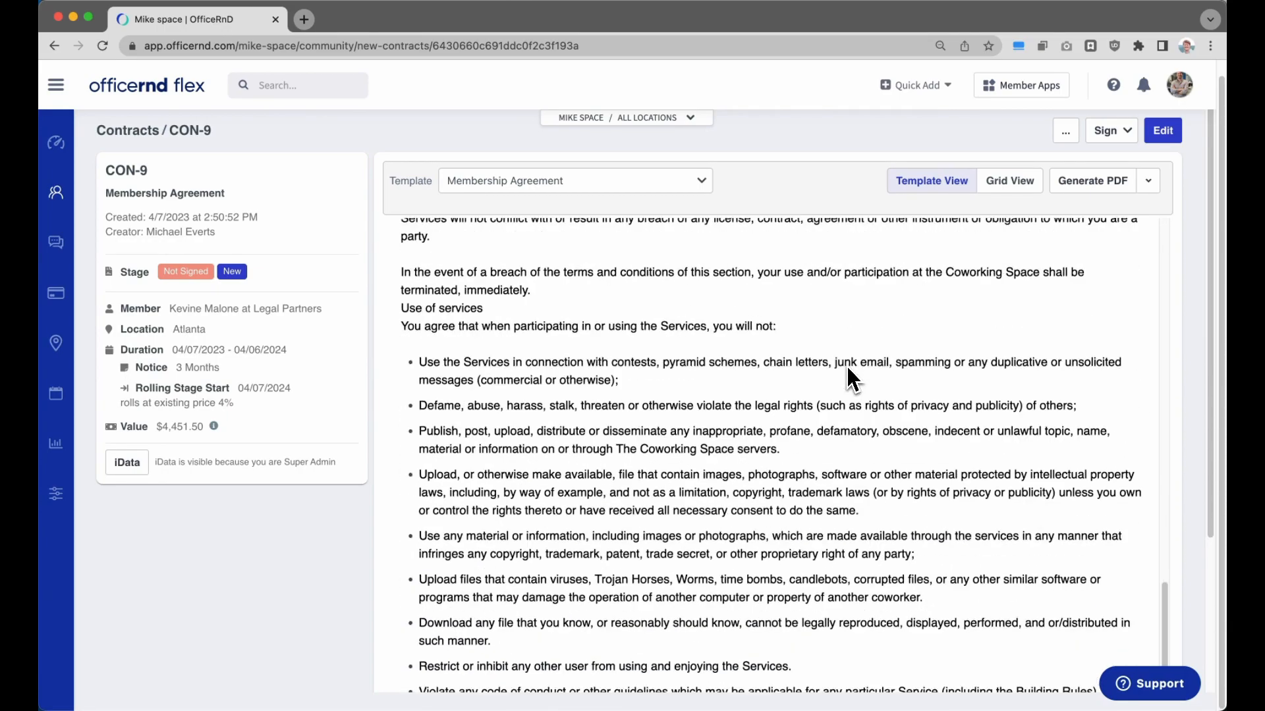
scroll(850, 377, "up", 15)
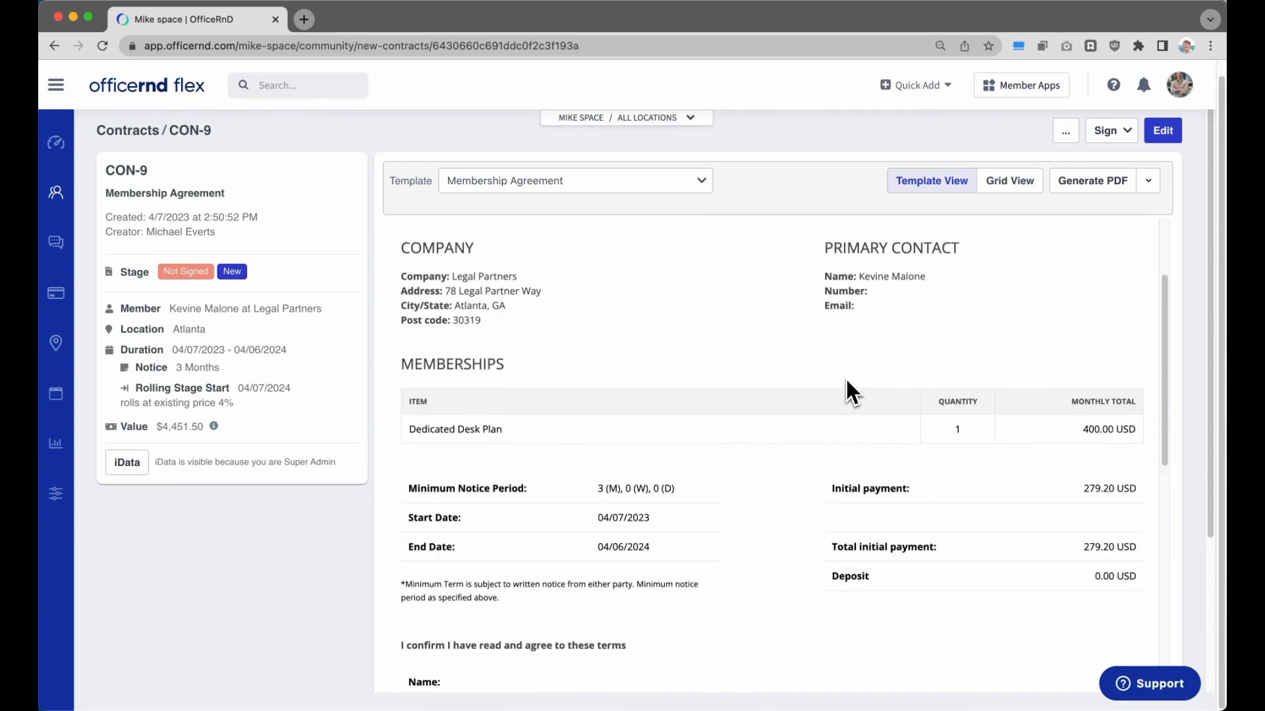
scroll(850, 392, "up", 3)
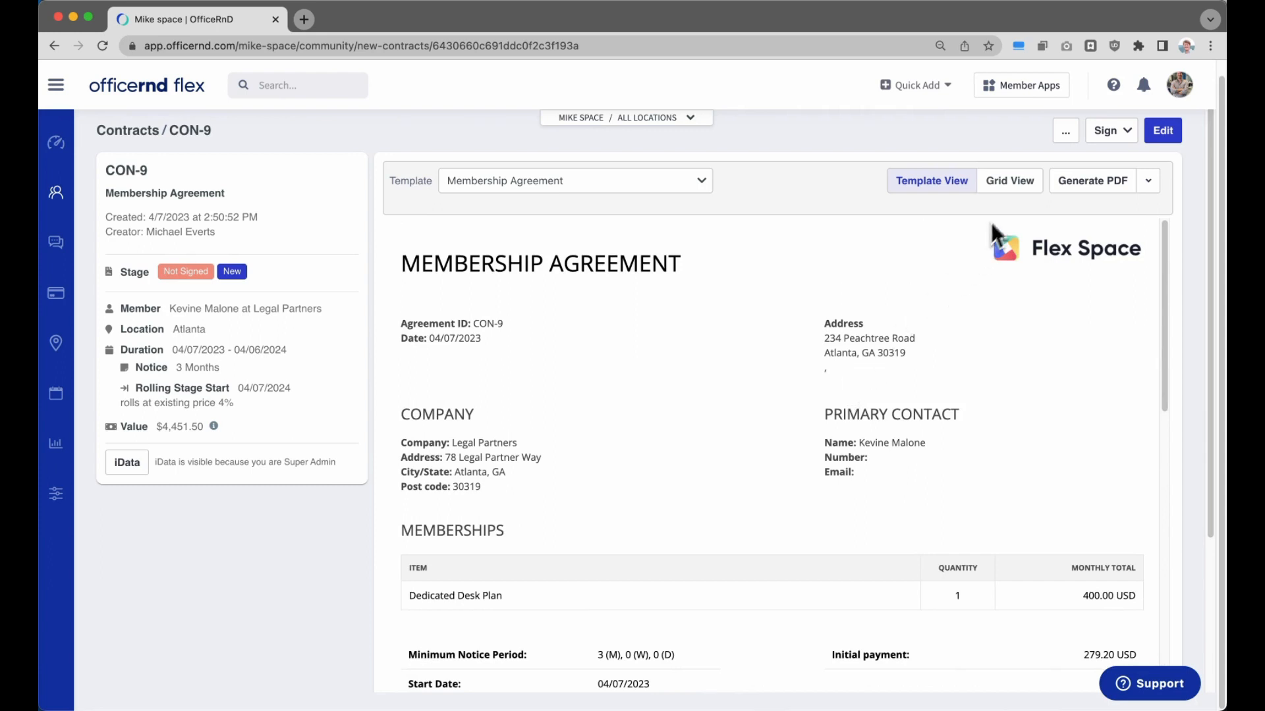
left_click(1014, 188)
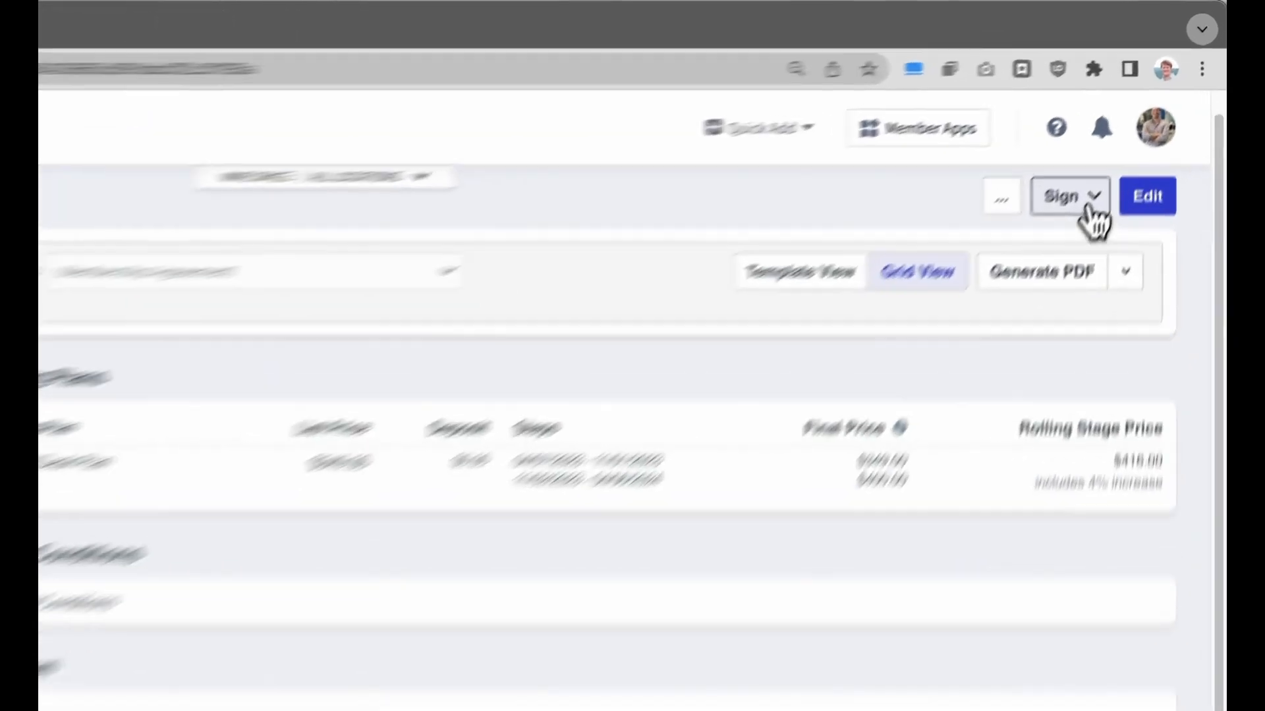
Mark the Legal Partners membership agreement as signed, confirm the signing, and go back to the contracts list.
left_click(1134, 131)
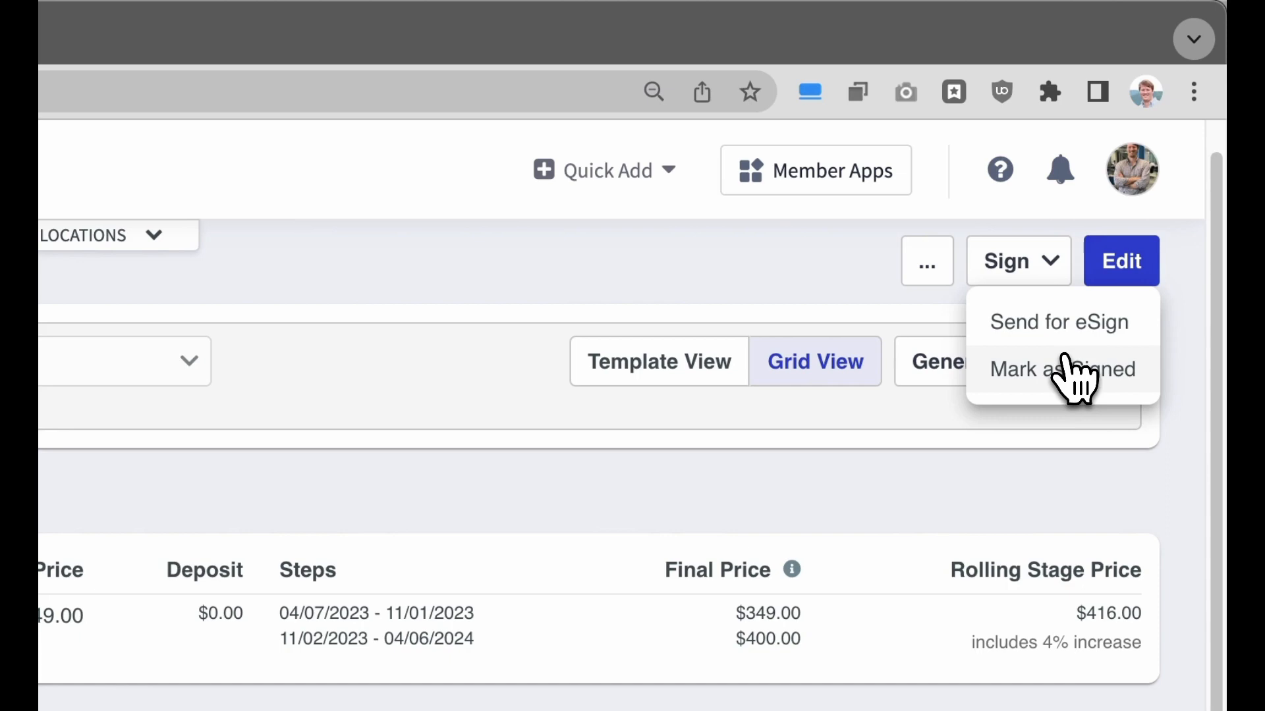
left_click(1068, 369)
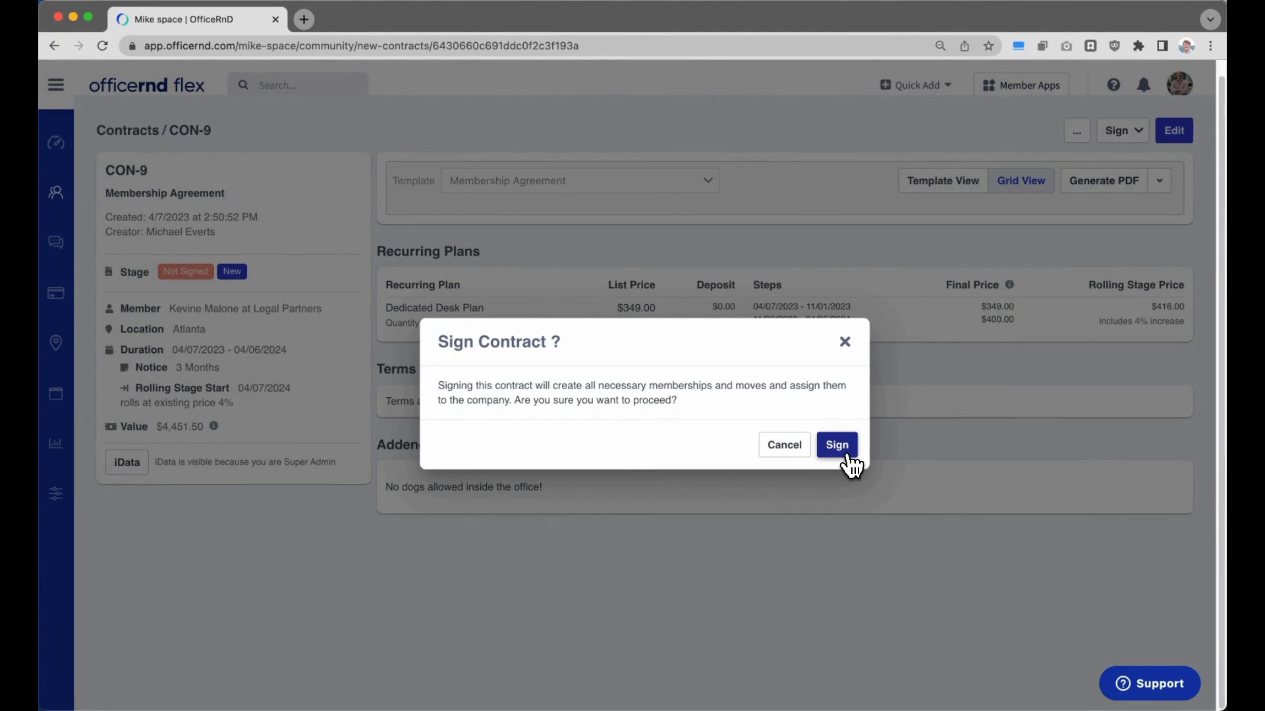
left_click(847, 457)
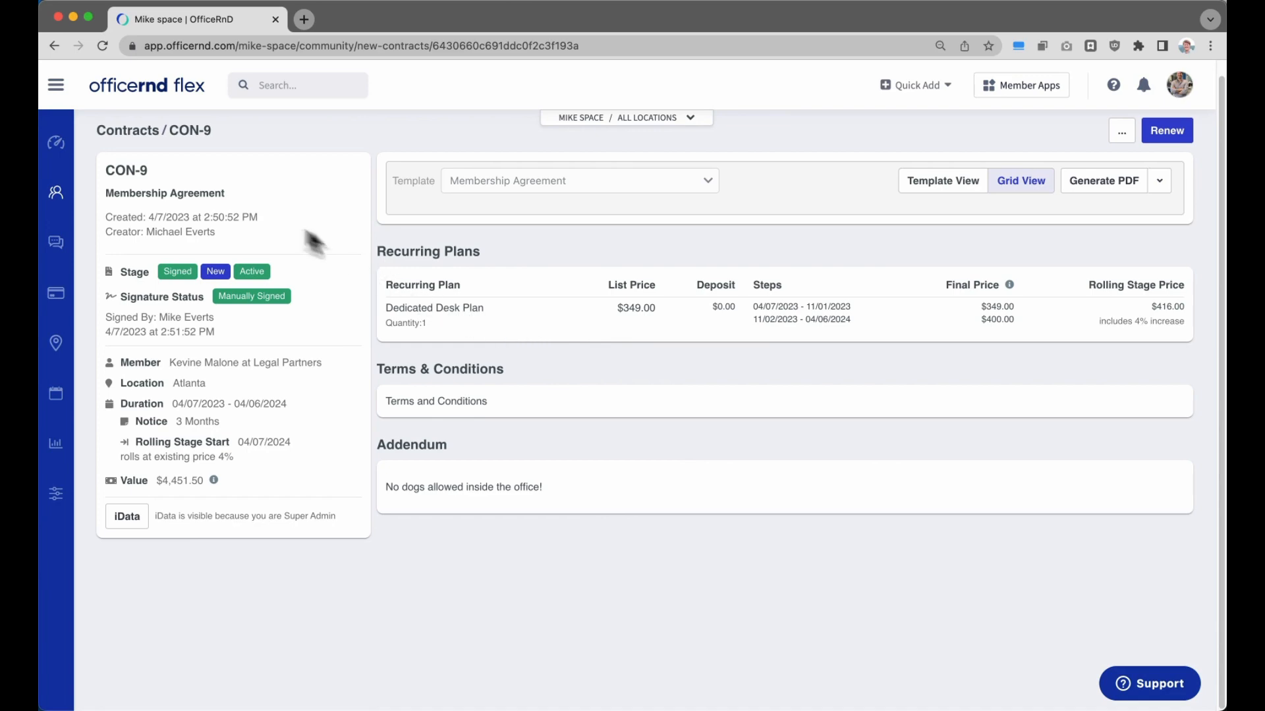
left_click(55, 47)
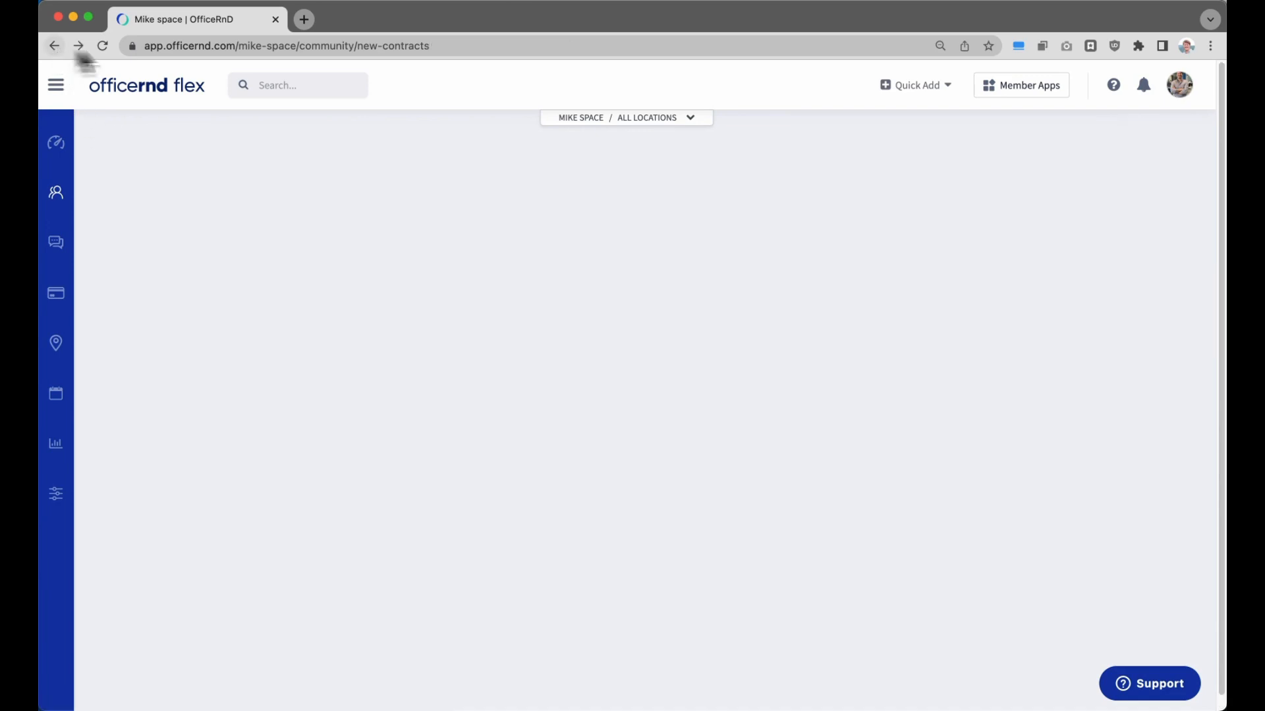
scroll(643, 338, "down", 2)
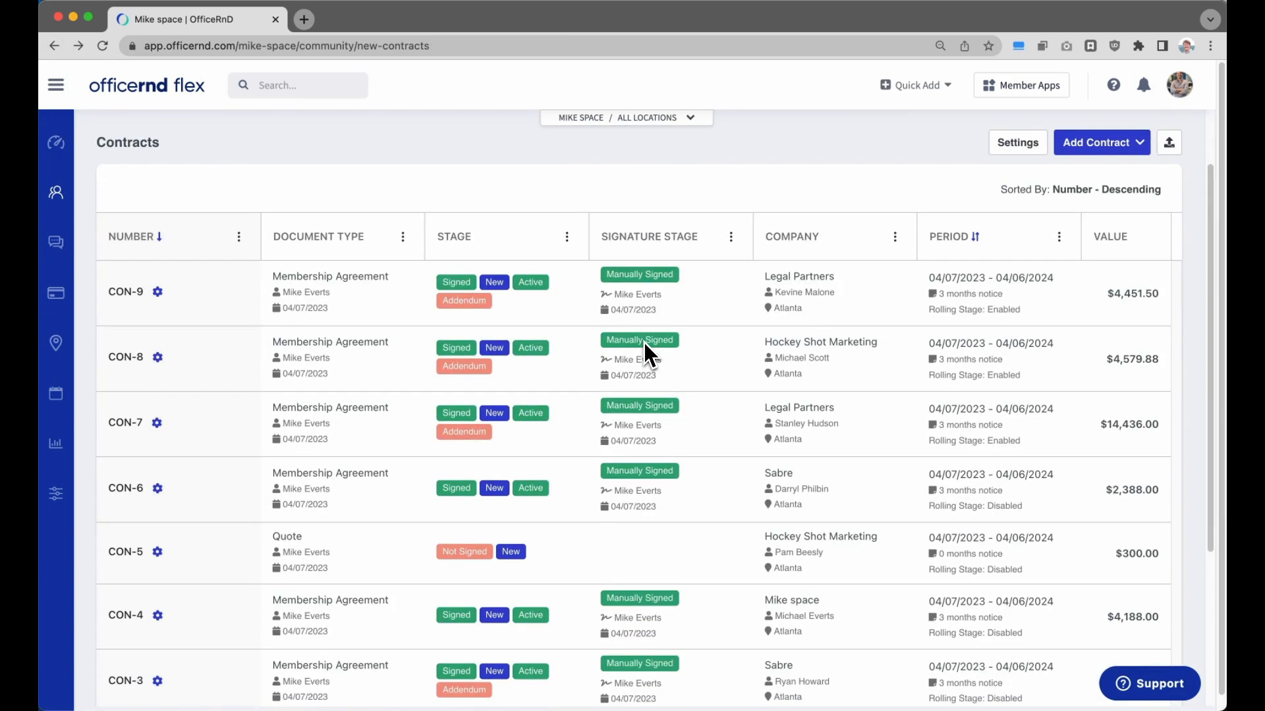